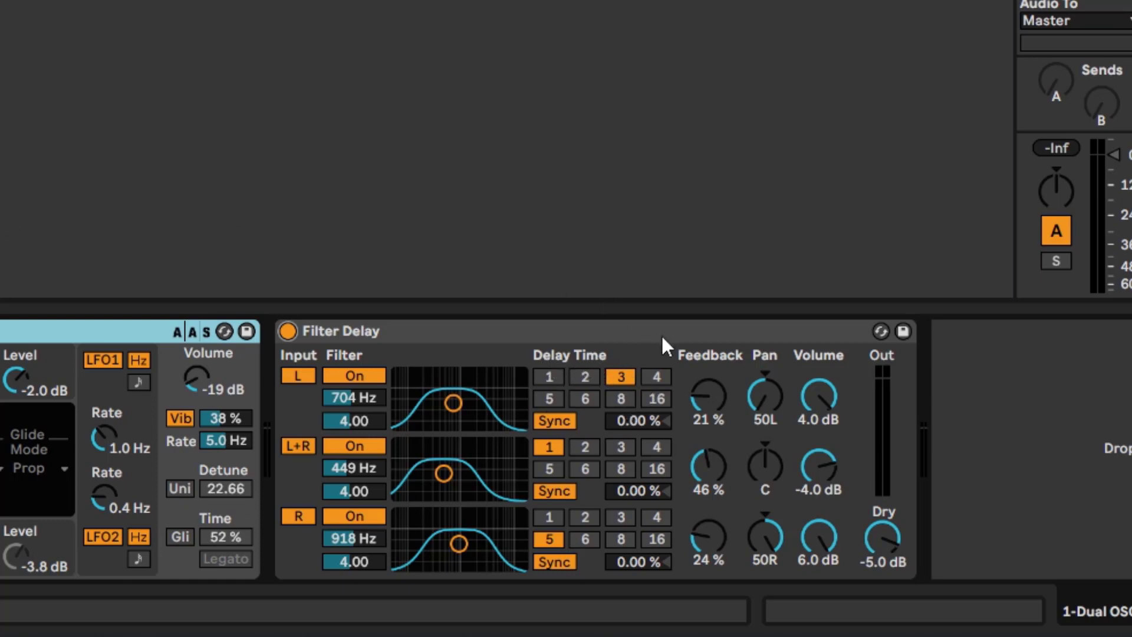
- Set the delay time of the L, L+R and R lines to 4 and compare the sound with the device bypassed
click(656, 379)
click(659, 448)
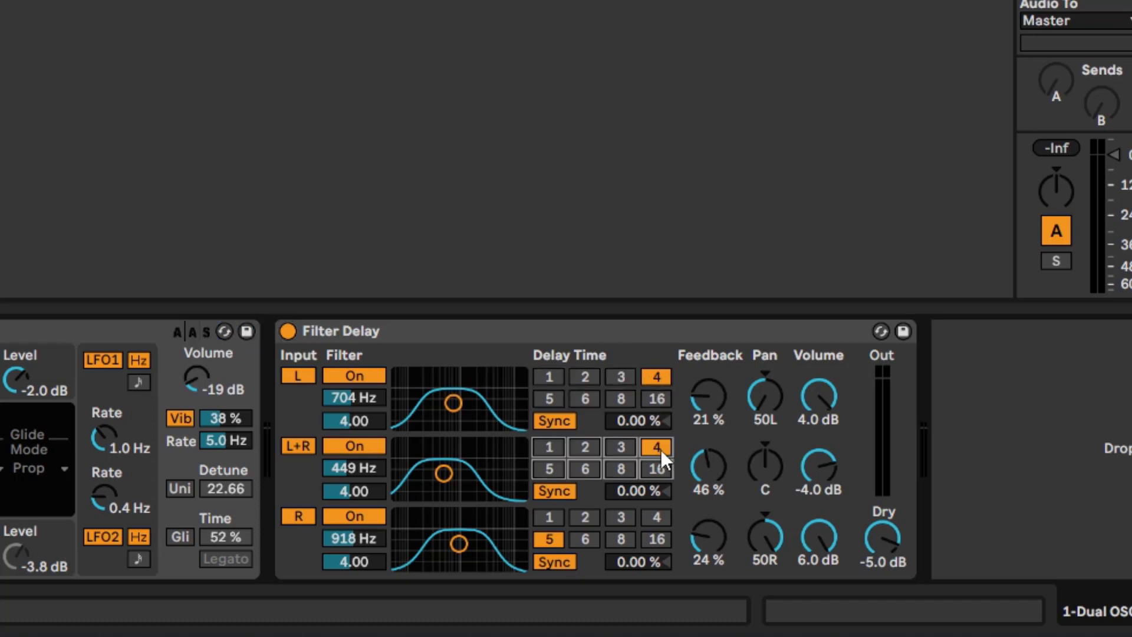
click(653, 517)
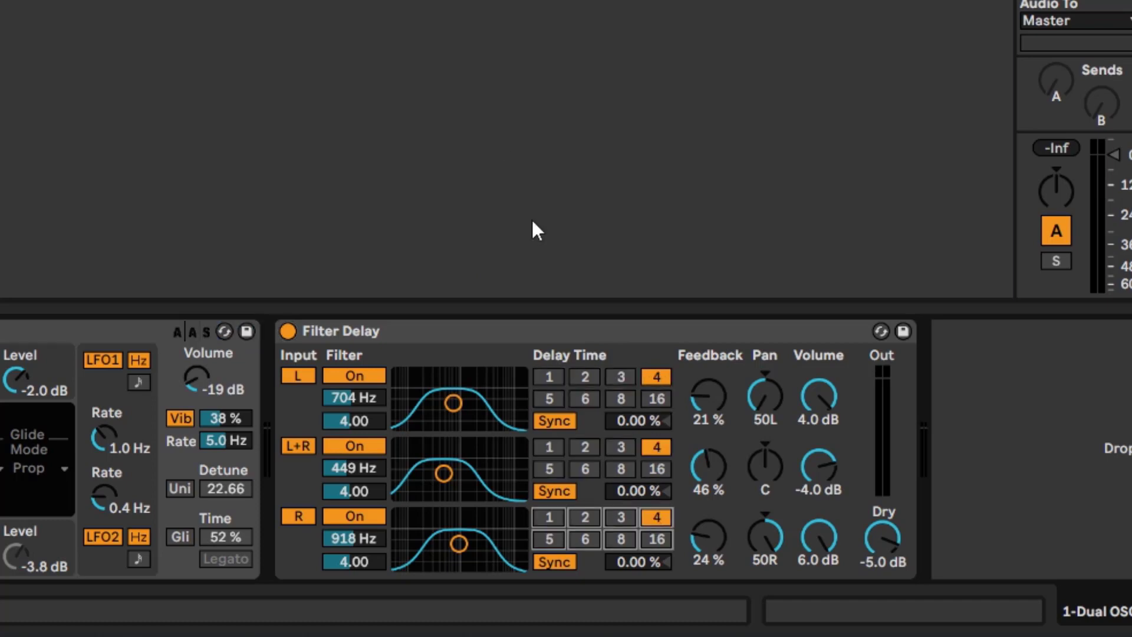
click(293, 329)
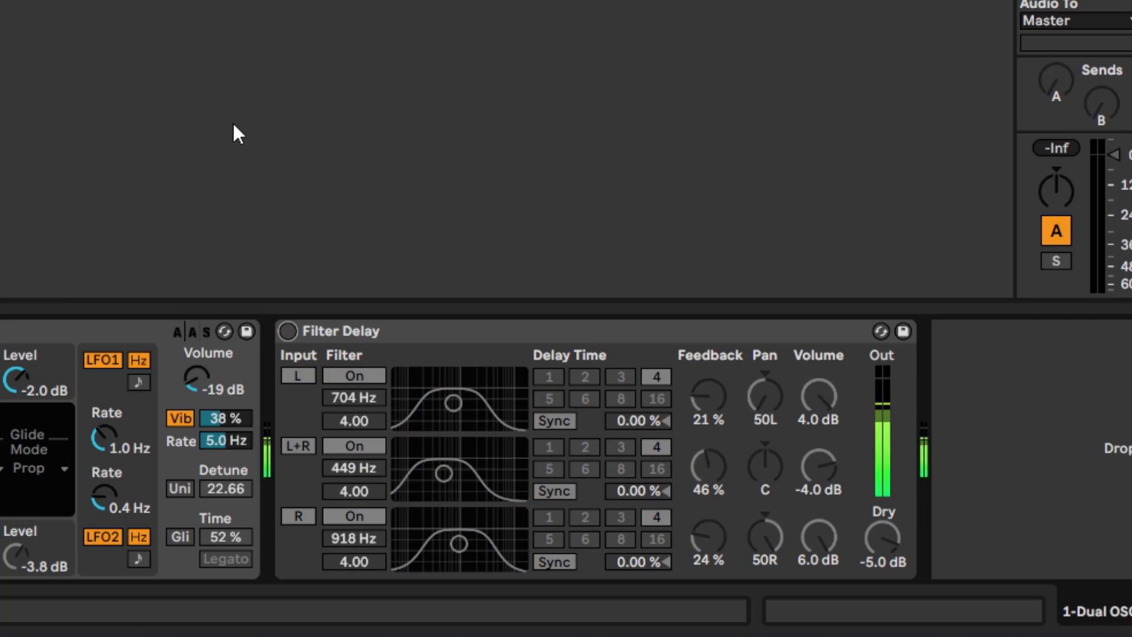
click(287, 331)
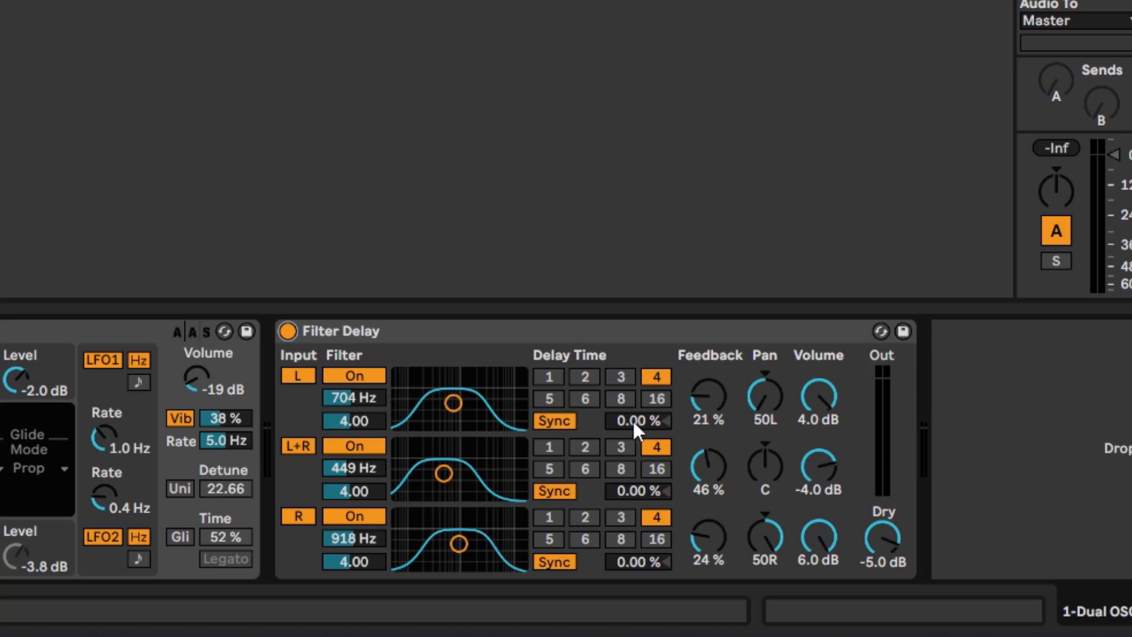
- Try delay times of 8 for the L+R line and 5 for the R line, ending on 3 and 6
click(620, 469)
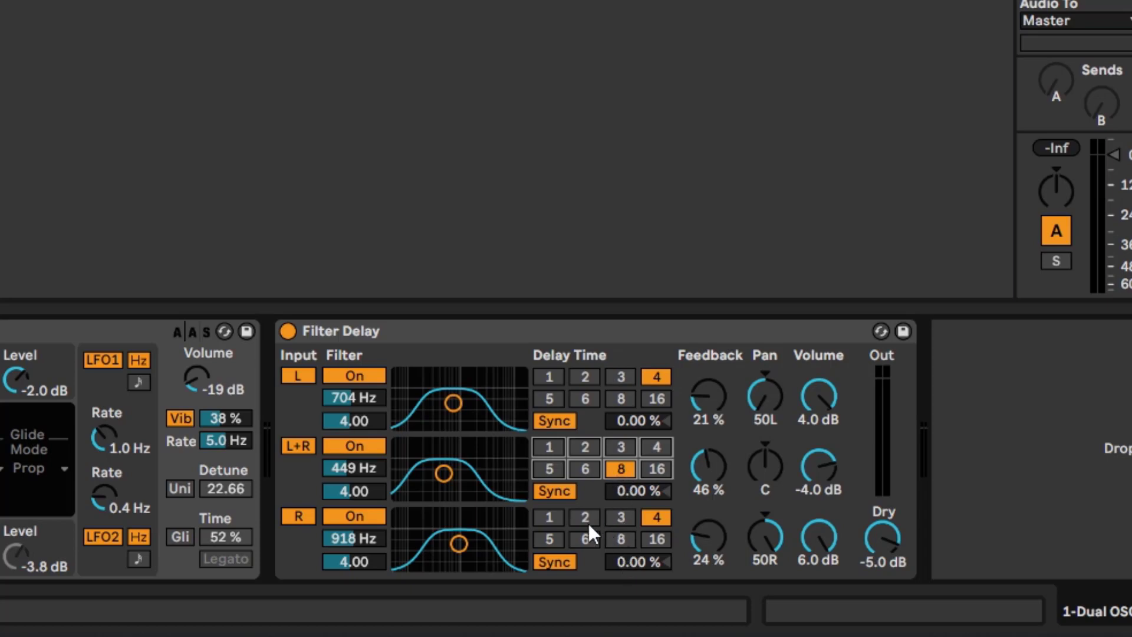
click(548, 538)
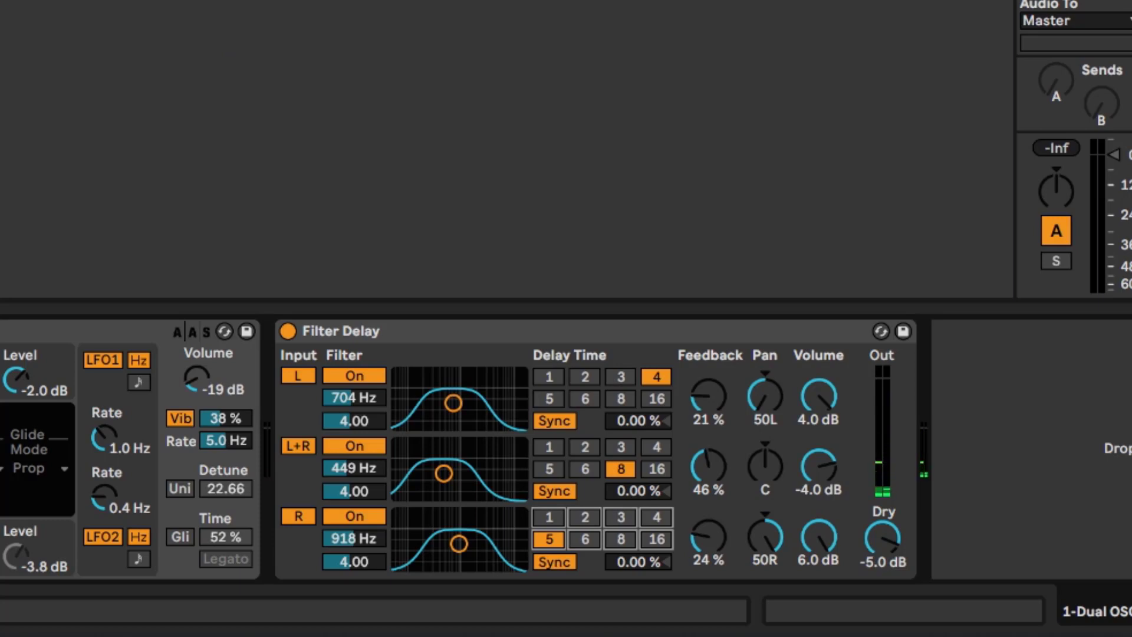
click(622, 448)
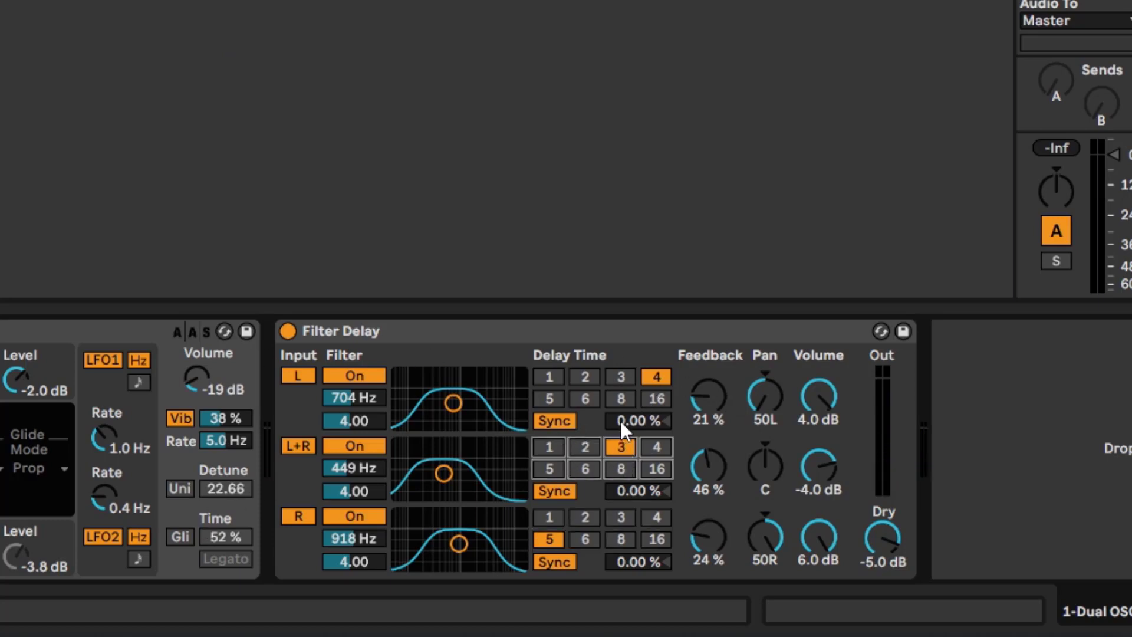
click(586, 539)
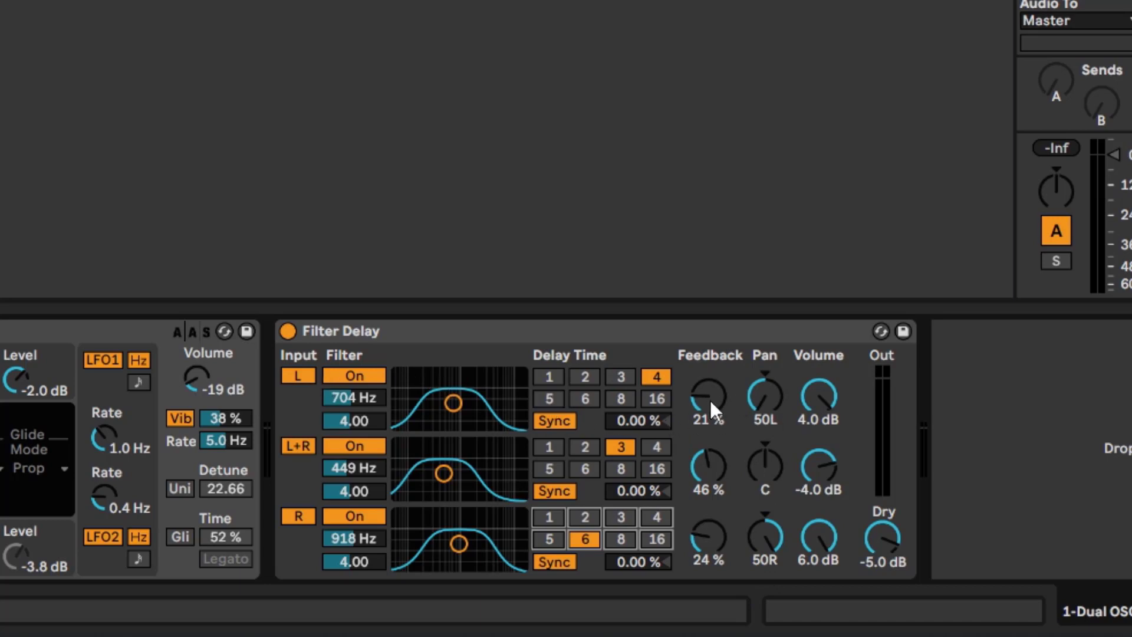
- Set the feedback to 60 % on the L and L+R lines and to 66 % on the R line
drag(709, 398, 709, 357)
drag(701, 452, 702, 401)
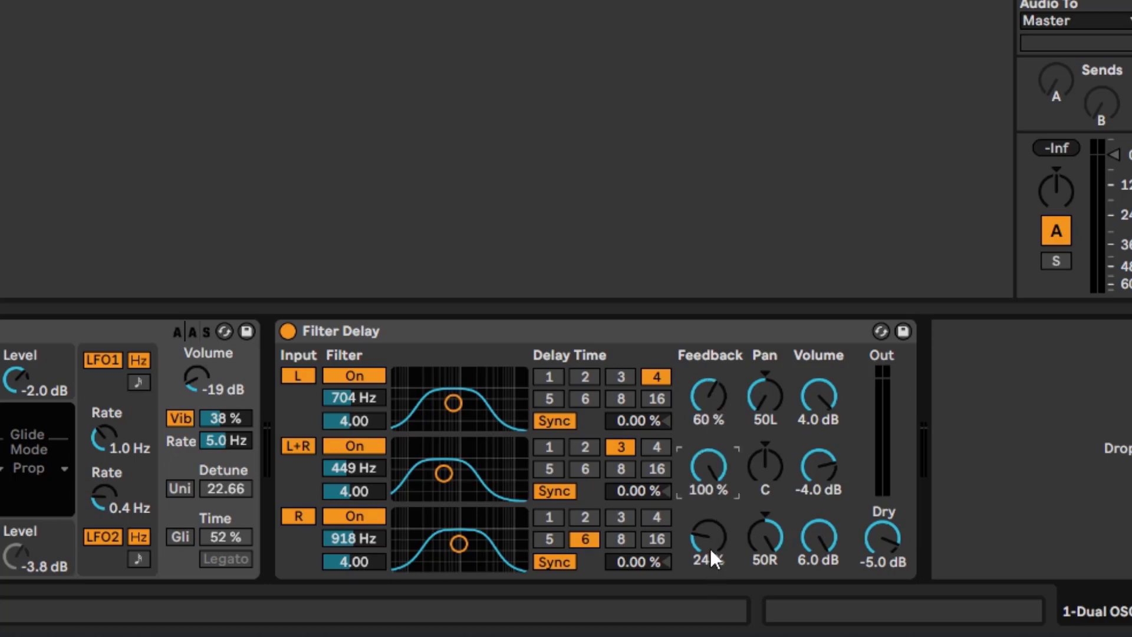
drag(711, 551, 711, 516)
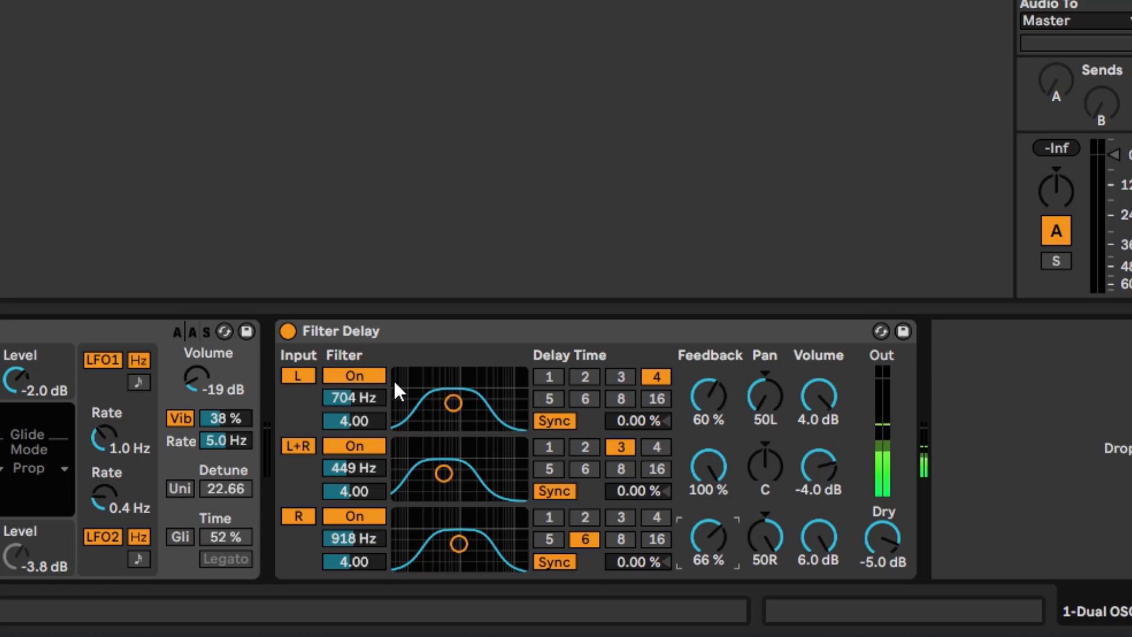
drag(695, 461, 695, 489)
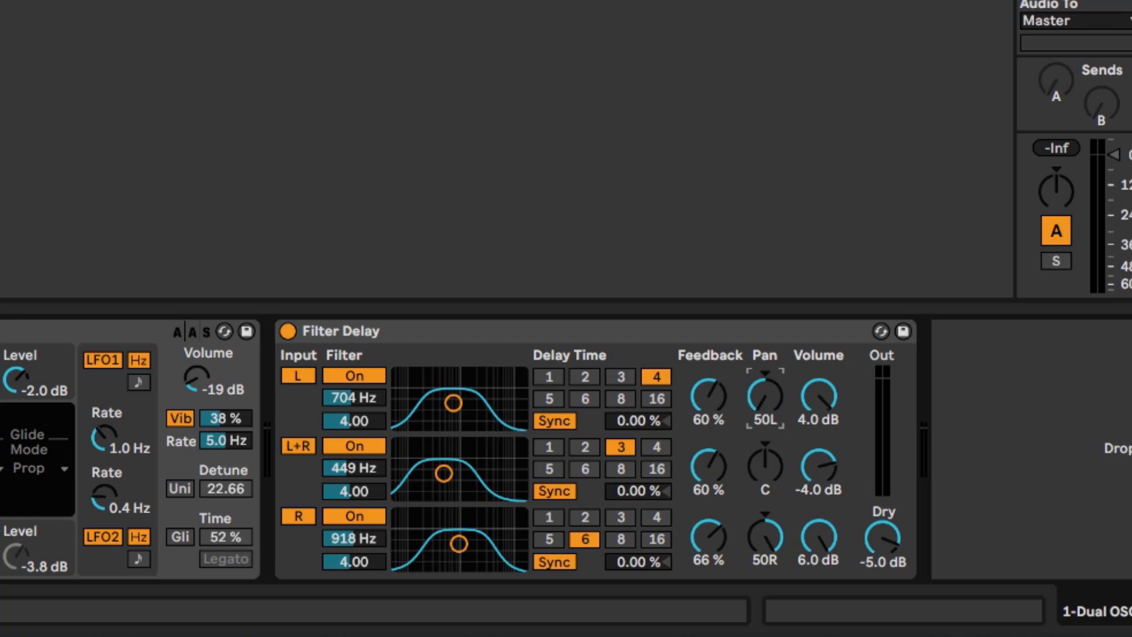
- Pan the L line to 50R, the R line to 50L and the L+R line to 24L
drag(765, 396, 765, 278)
drag(759, 541, 759, 636)
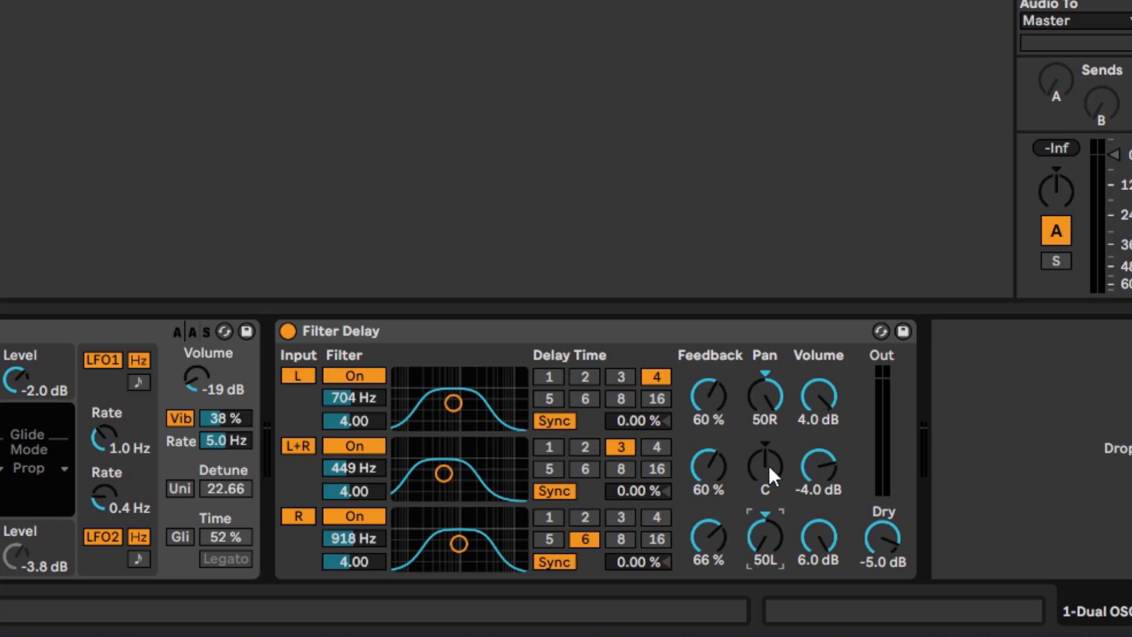
drag(769, 466, 768, 489)
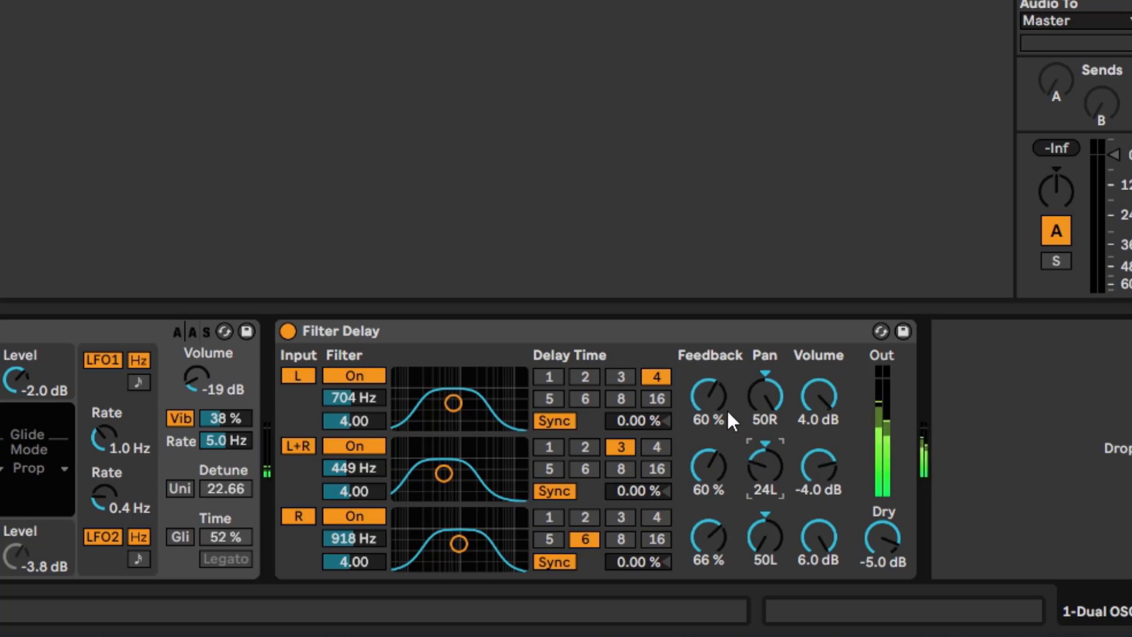
- Recentre the L+R line's pan, and pan the L line to 24L and the R line to 29R
drag(745, 474, 771, 436)
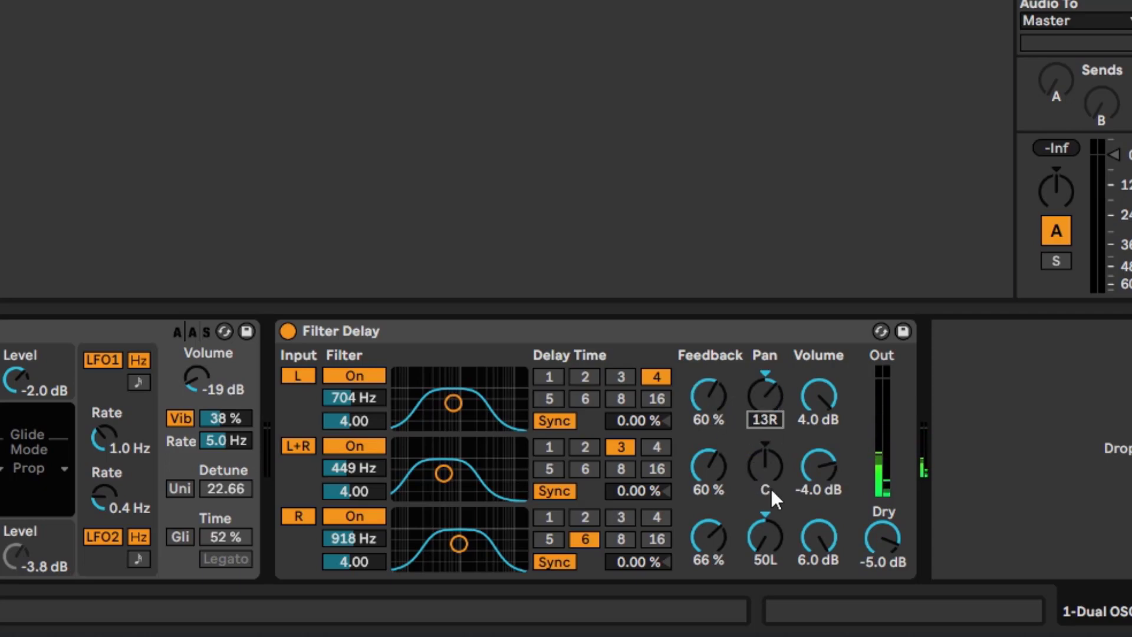
drag(766, 533, 767, 509)
drag(764, 402, 765, 447)
drag(780, 533, 780, 462)
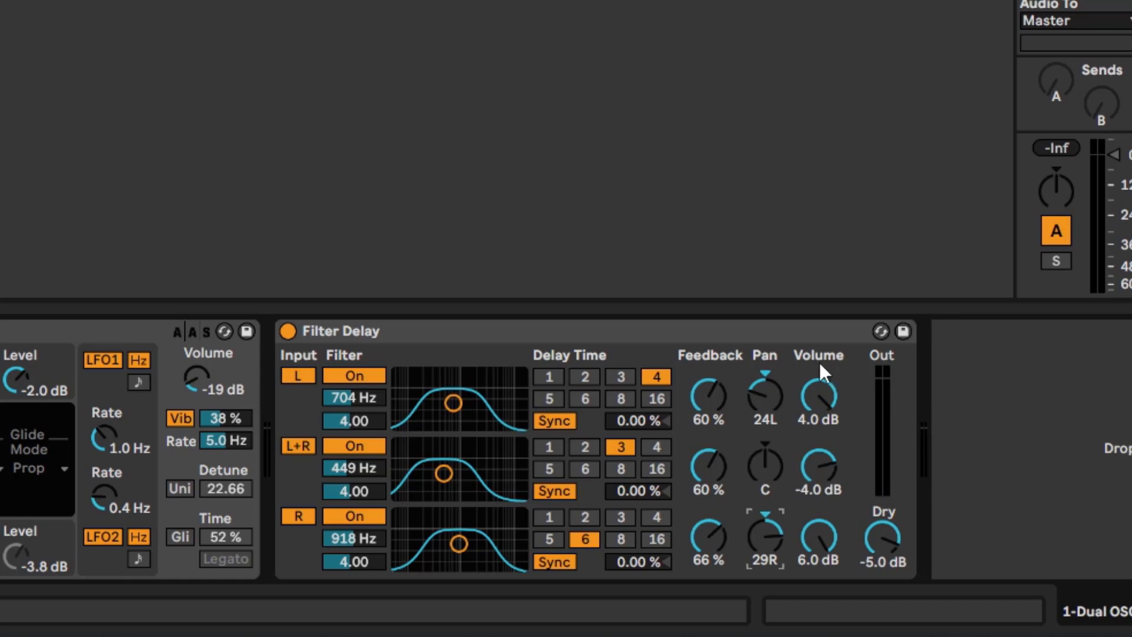
- Reset the Filter Delay to its defaults and set the volumes to 6.0 dB (L), 5.0 dB (L+R) and -20 dB (R)
click(691, 322)
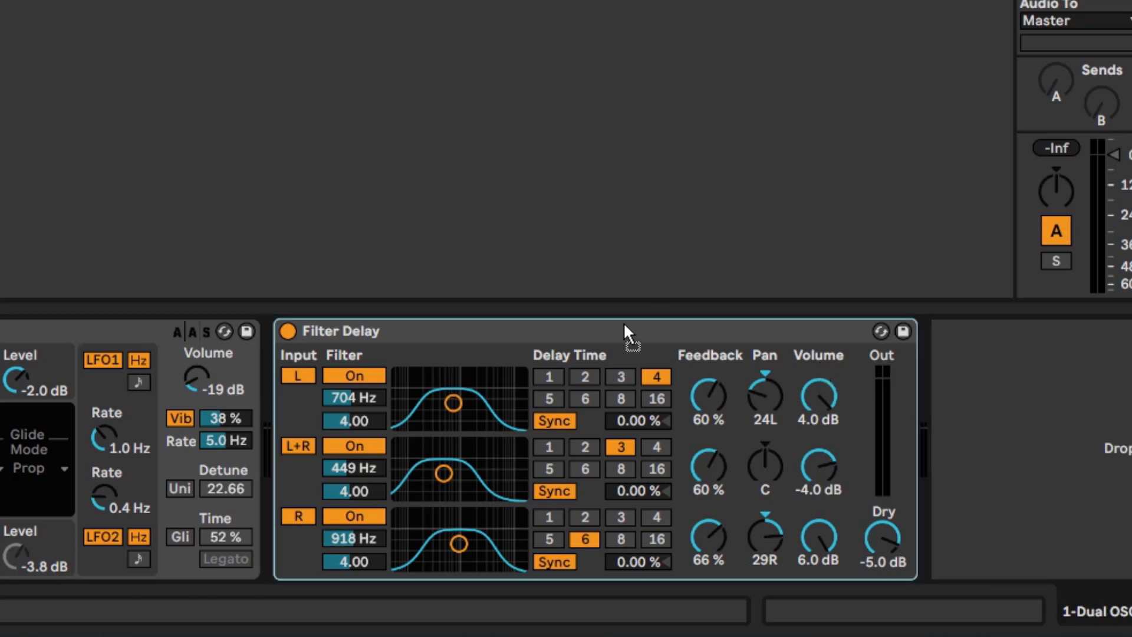
drag(624, 322, 613, 331)
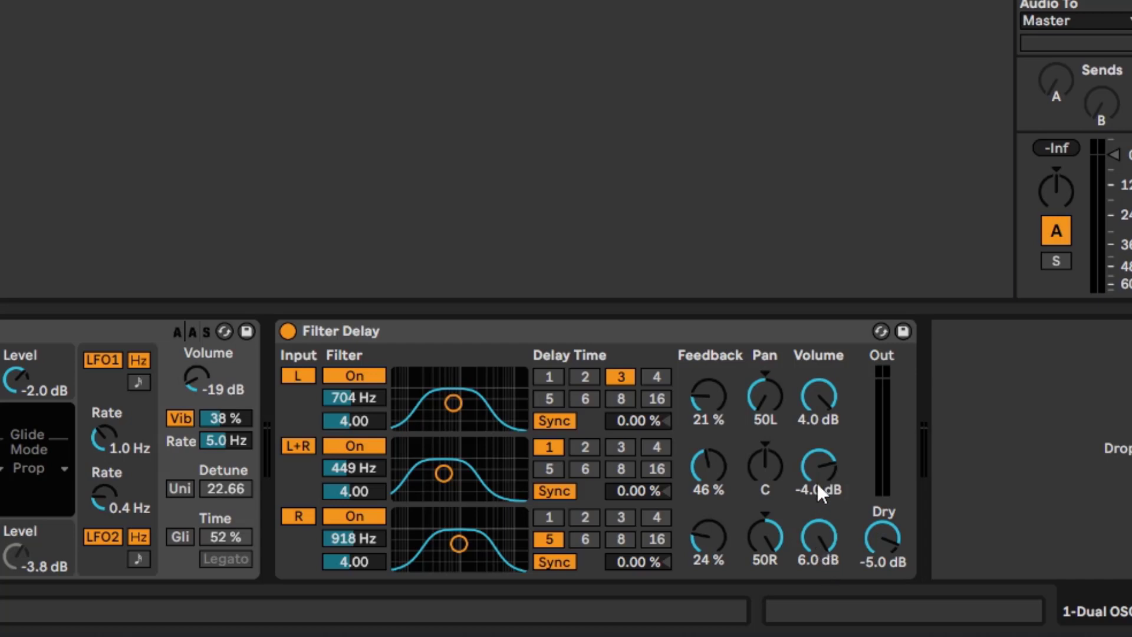
drag(817, 483, 817, 459)
drag(832, 403, 834, 406)
drag(823, 531, 823, 568)
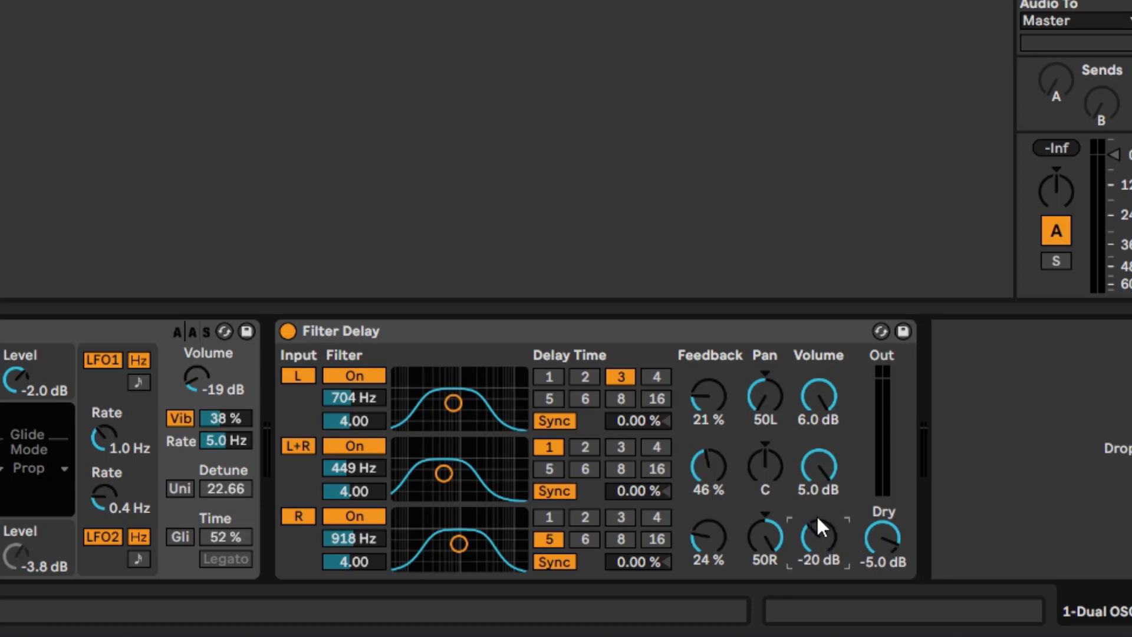
- Set the feedback to 58 % (L), 63 % (L+R) and 57 % (R), and the Dry level to -inf dB
drag(710, 464, 710, 377)
drag(726, 529, 724, 519)
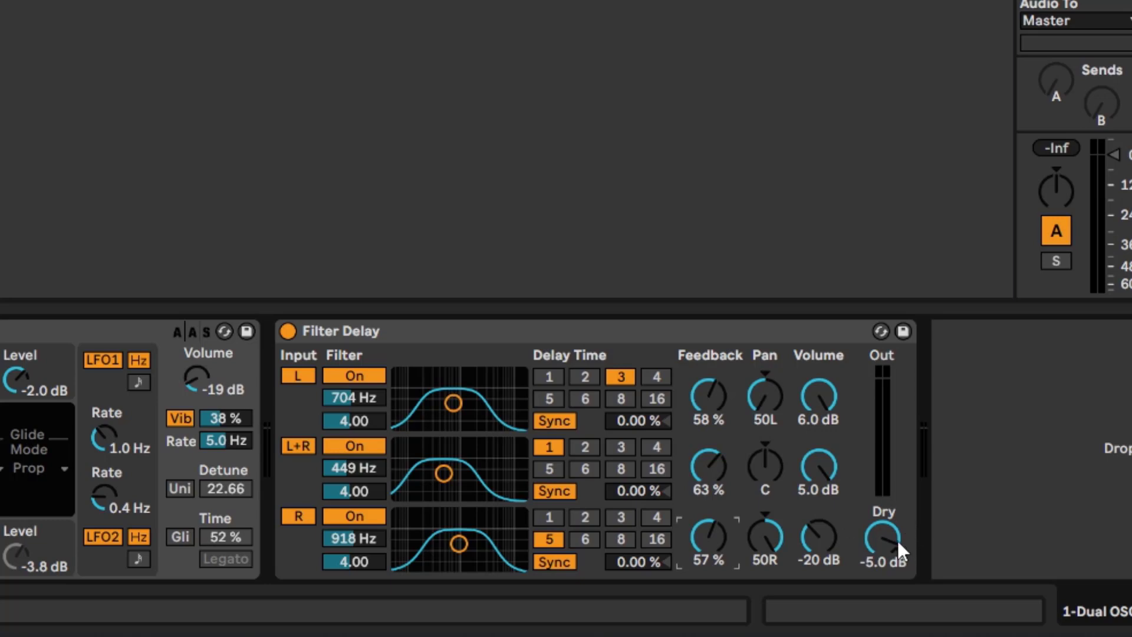
drag(889, 535, 890, 543)
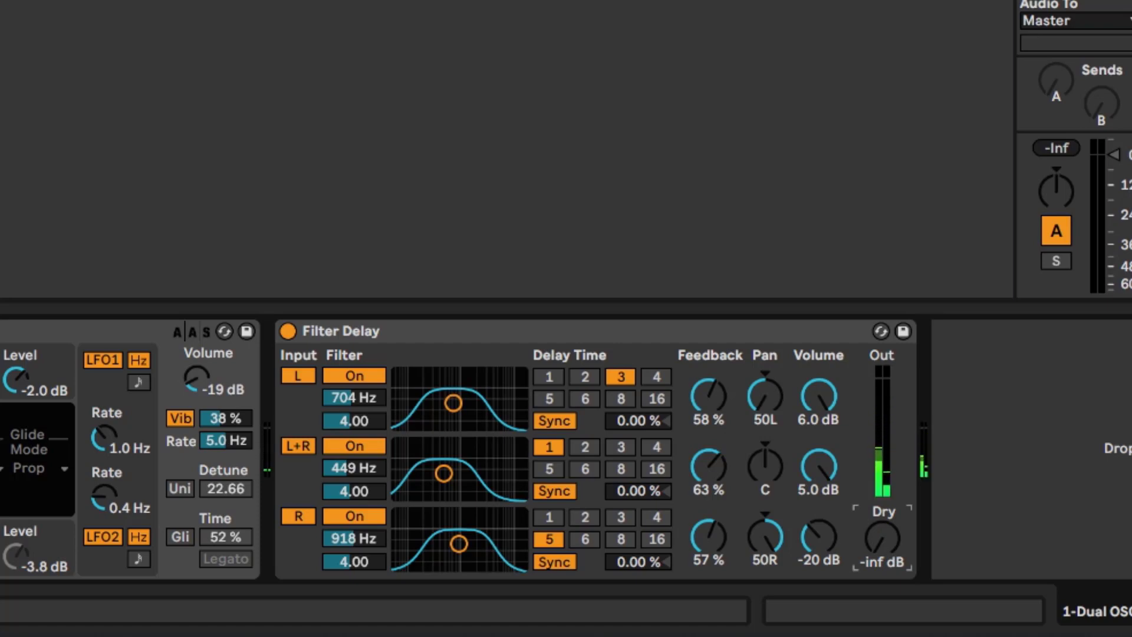
- Bypass the Filter Delay briefly to compare the sound, re-enable it and set the Dry level to -1.3 dB
click(287, 331)
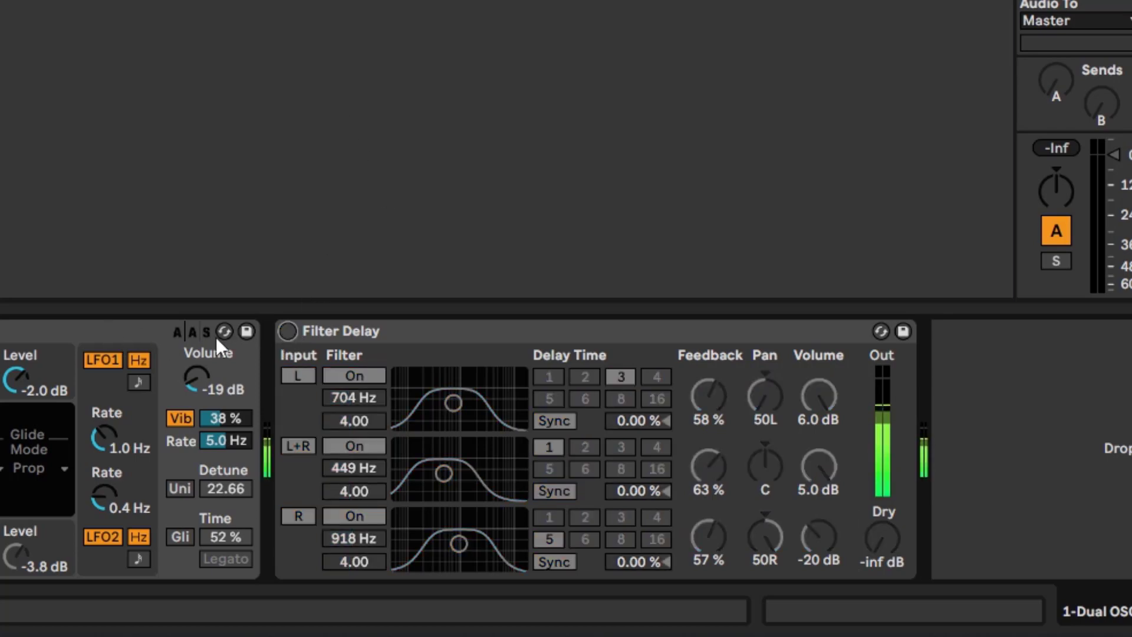
click(287, 331)
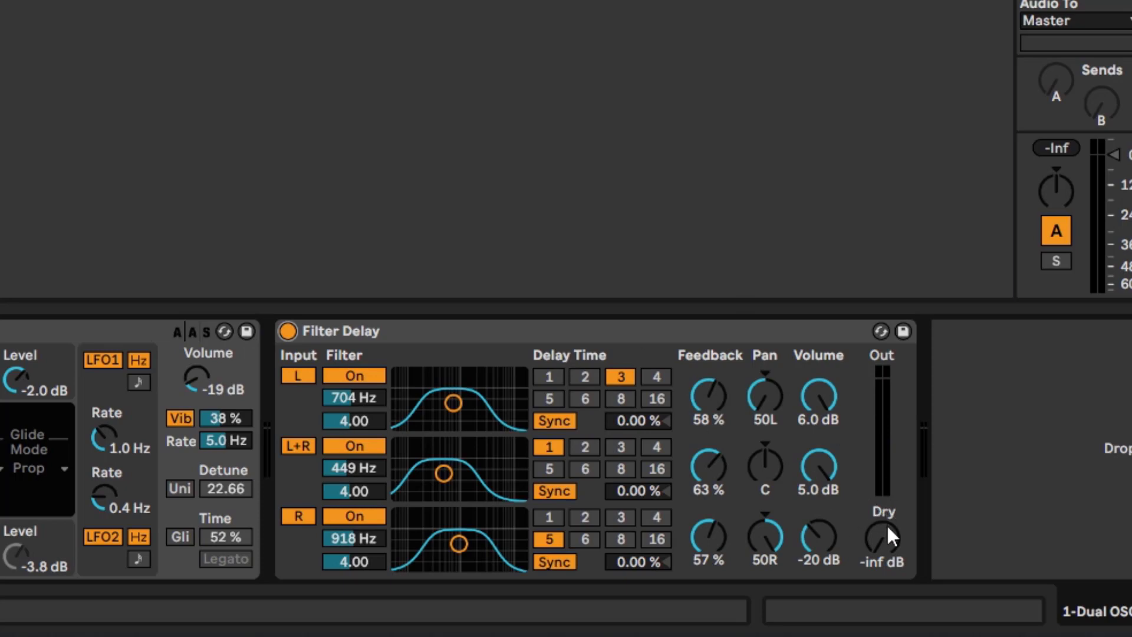
click(893, 552)
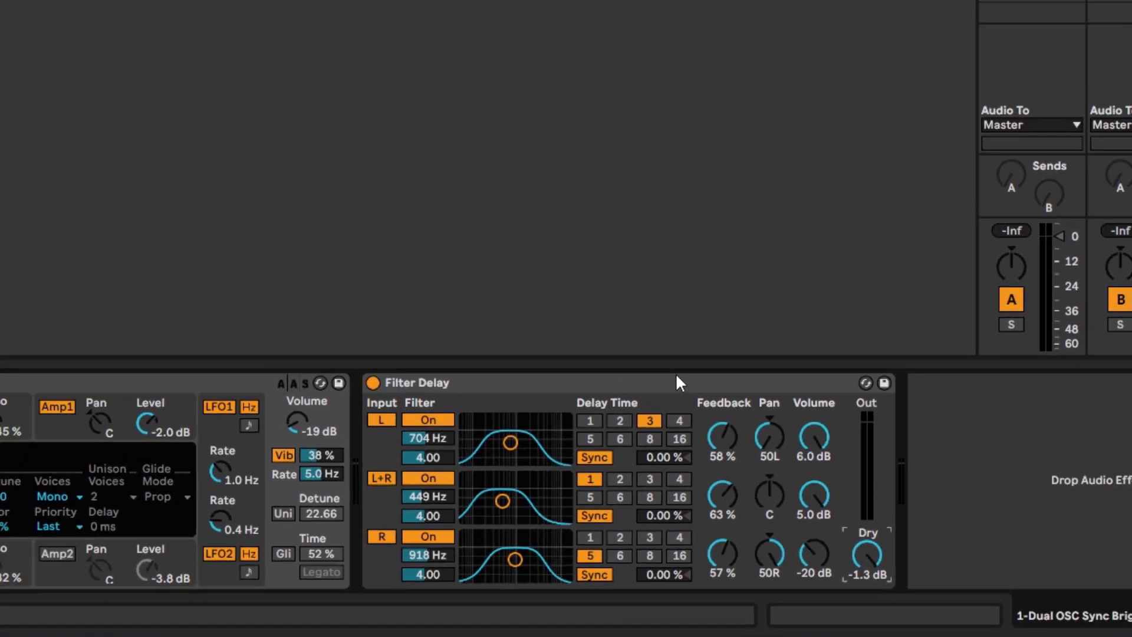
- Set the Filter Delay's Dry level to -inf dB and adjust the volume of the L and R lines
click(630, 326)
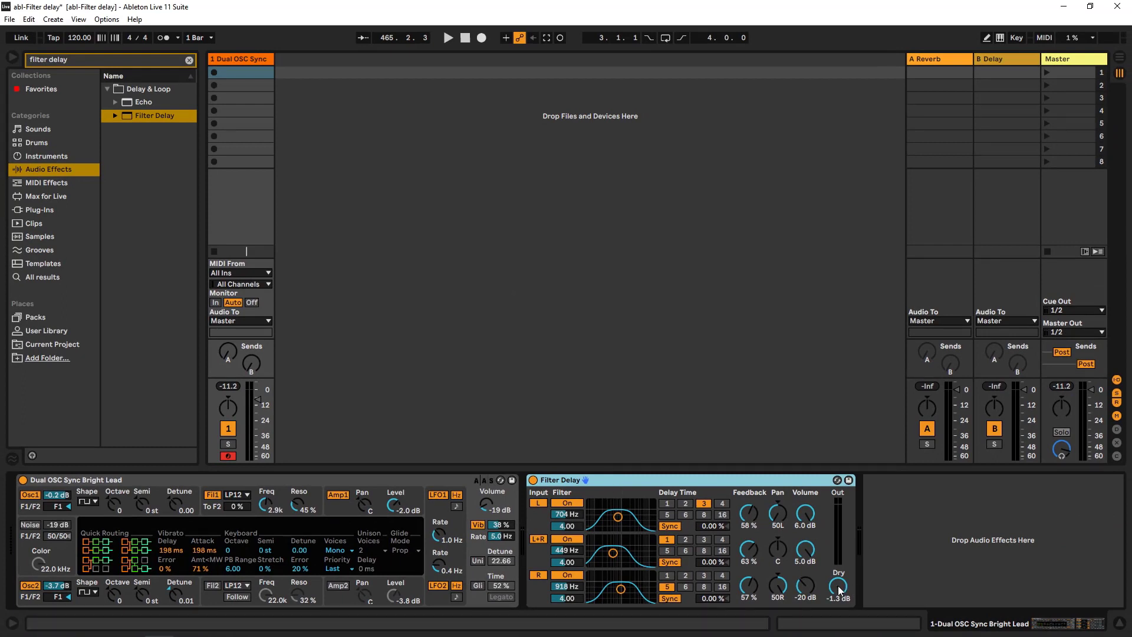
drag(834, 587, 834, 631)
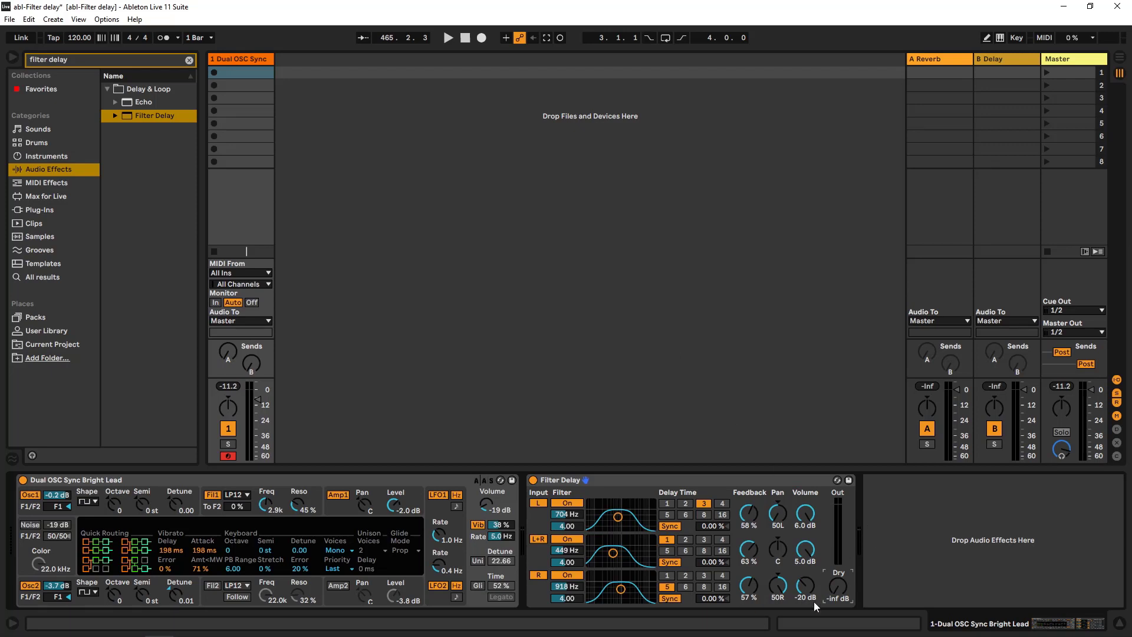
drag(808, 516, 805, 569)
drag(806, 585, 805, 572)
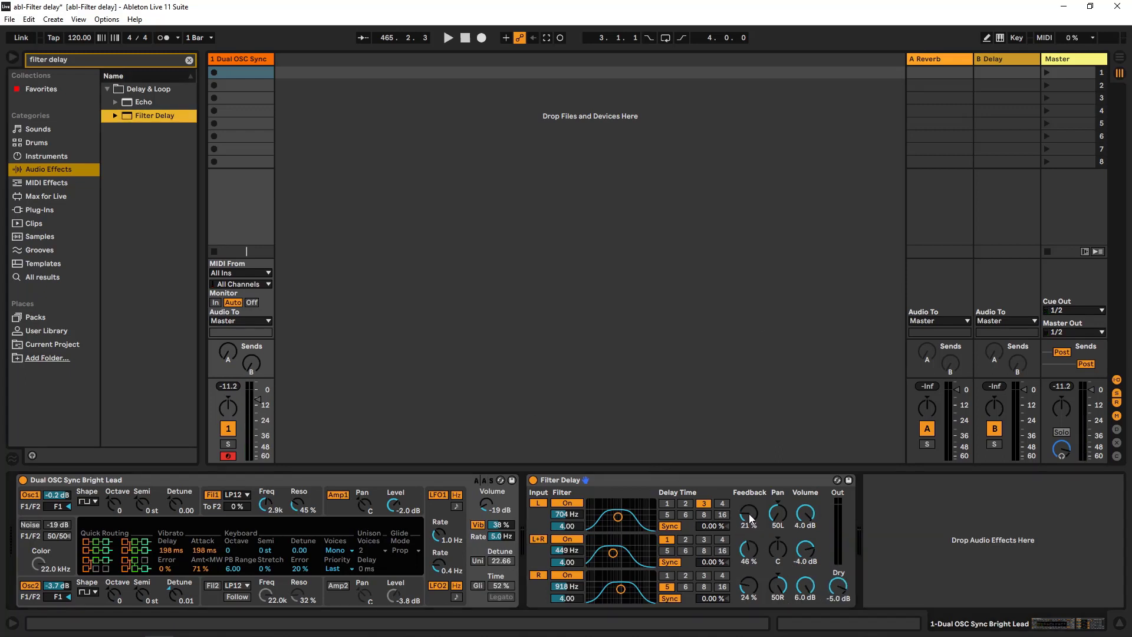
- Set the feedback to 70 % on the L line, 56 % on the L+R line and 48 % on the R line
drag(751, 518, 751, 490)
drag(749, 548, 748, 542)
drag(749, 584, 749, 570)
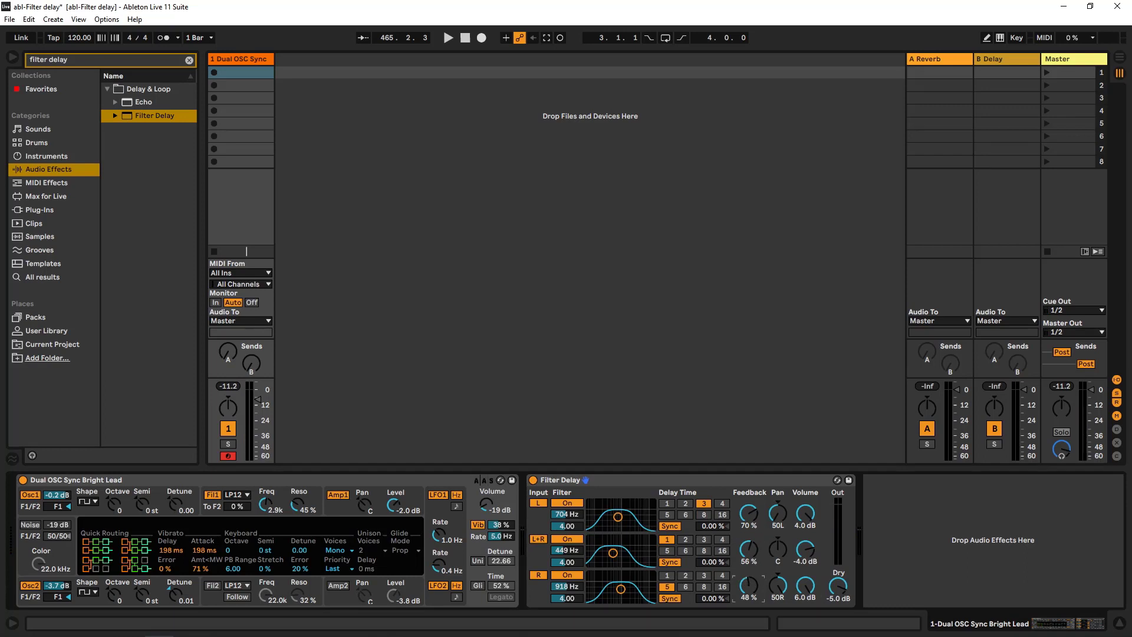
- Disable the filters of the L, L+R and R delay lines
click(570, 504)
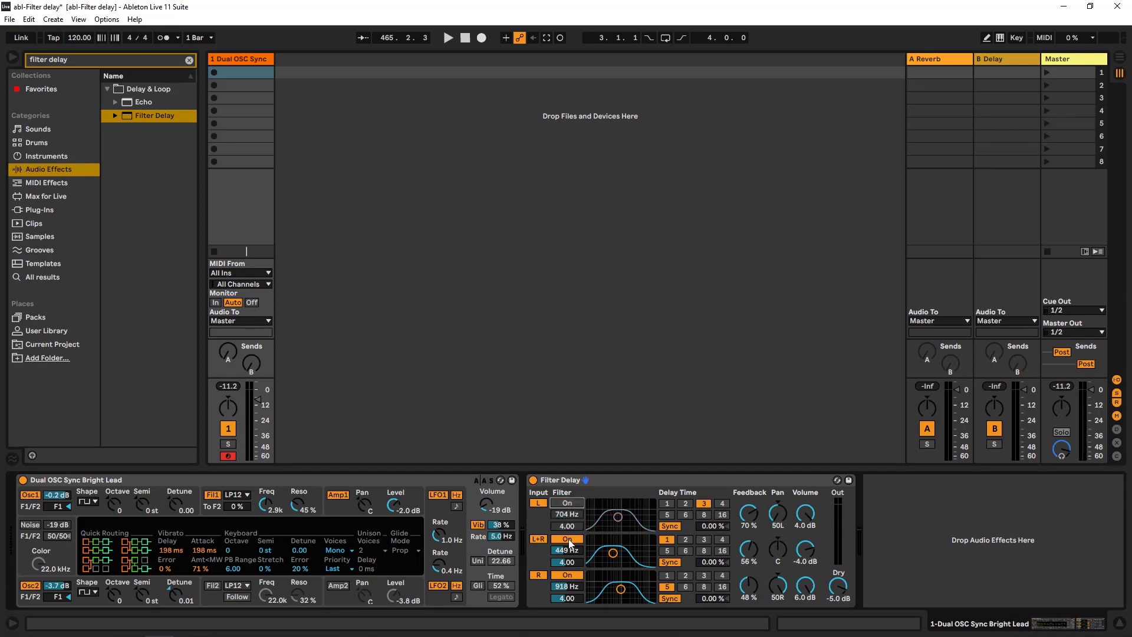
click(569, 541)
click(570, 576)
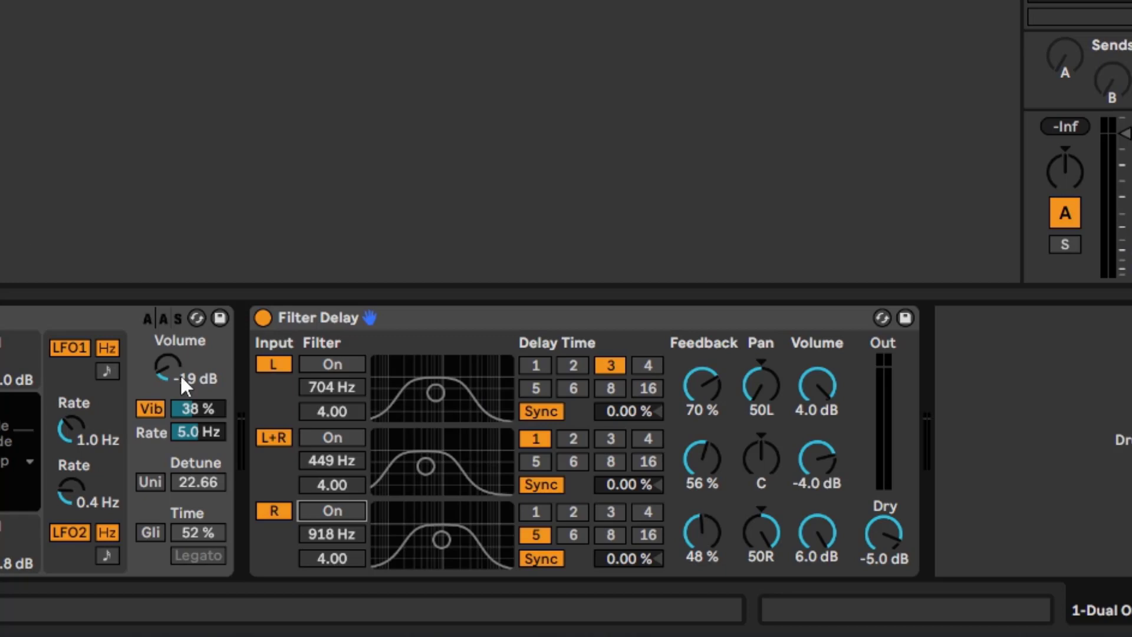
- Re-enable the filters of the L, L+R and R delay lines
click(351, 365)
click(343, 441)
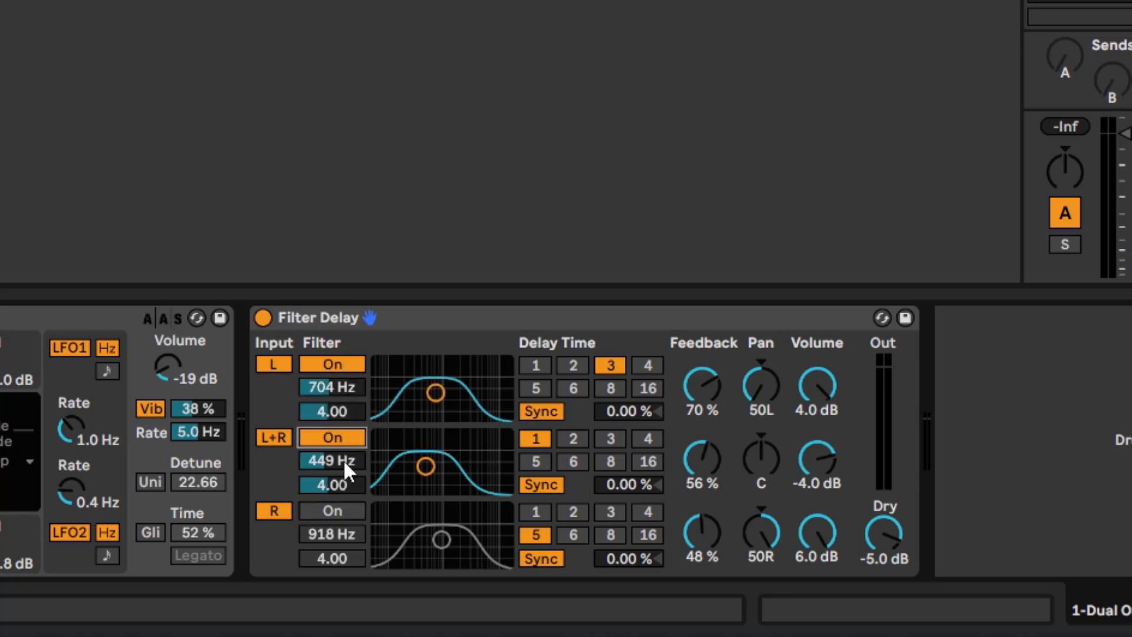
click(331, 513)
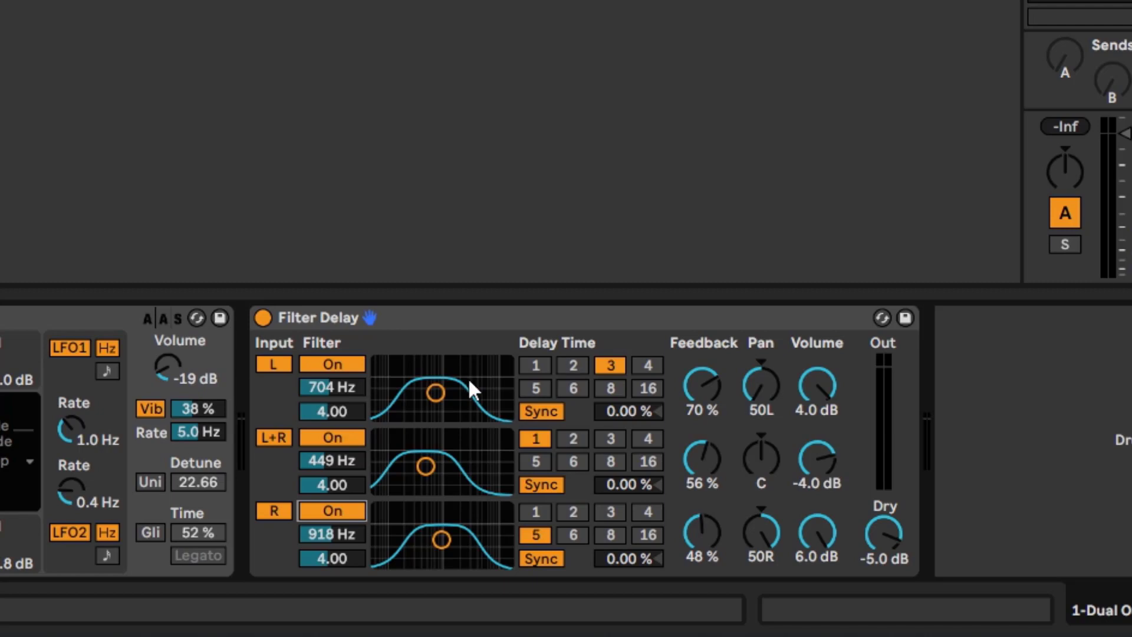
- Set the filters to 14.7 kHz/4.50 (L), 801 Hz/4.50 (L+R) and 9.79 kHz/5.50 (R), and the L+R and R feedback to 67 %
drag(435, 392, 500, 388)
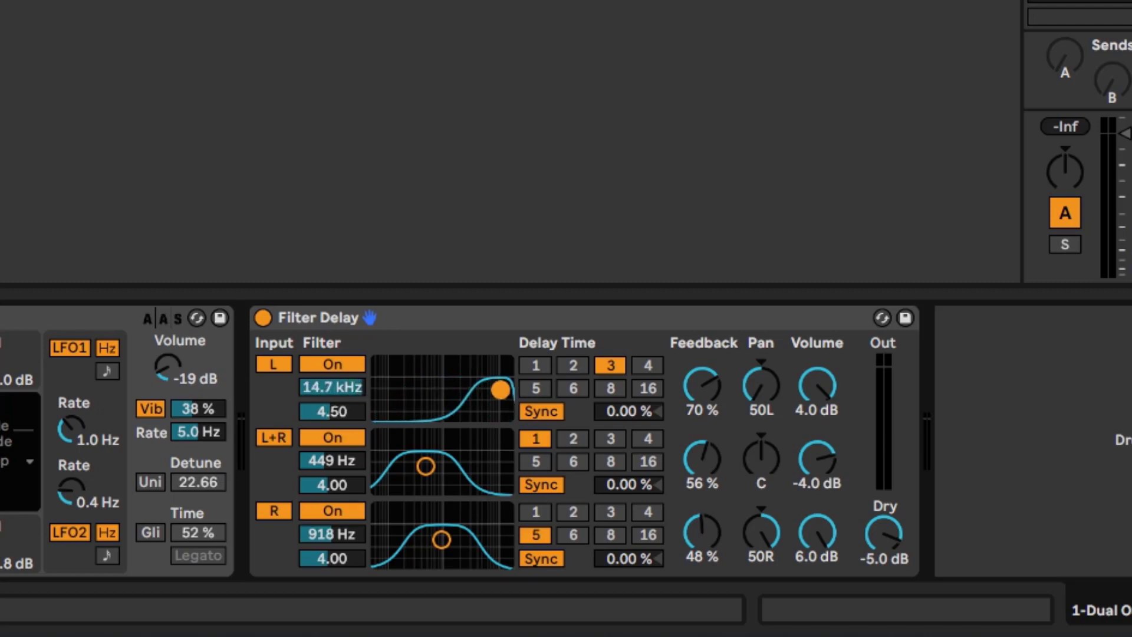
drag(443, 540, 492, 533)
mouse_move(432, 474)
mouse_down()
mouse_move(432, 455)
mouse_move(447, 455)
mouse_move(439, 468)
mouse_move(432, 453)
mouse_move(438, 463)
mouse_up()
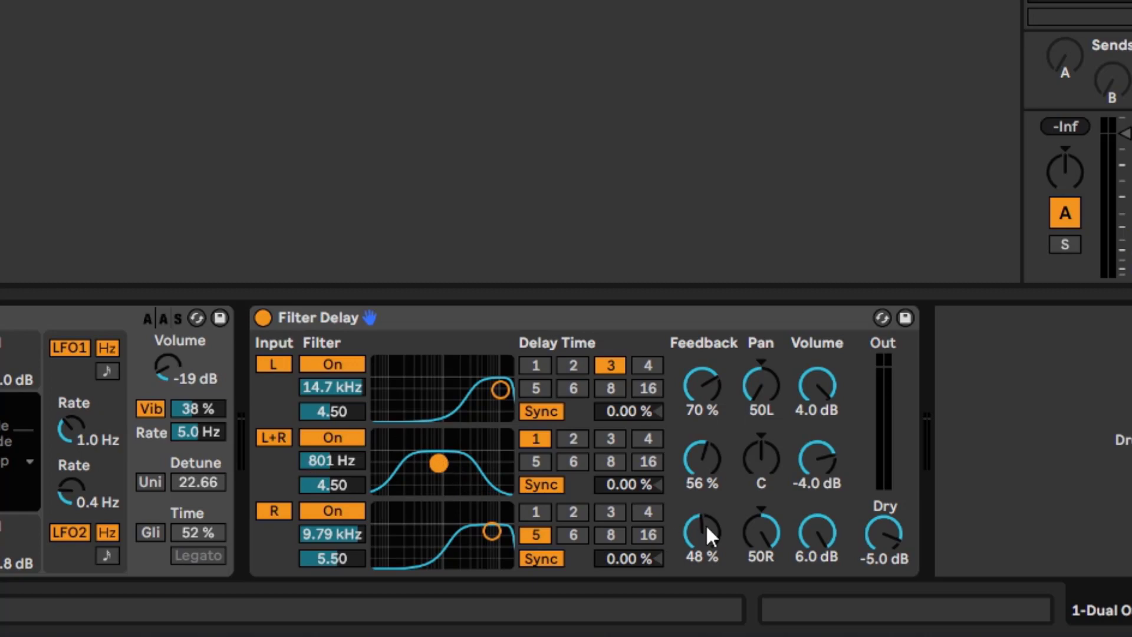
drag(717, 446, 716, 430)
drag(707, 529, 707, 501)
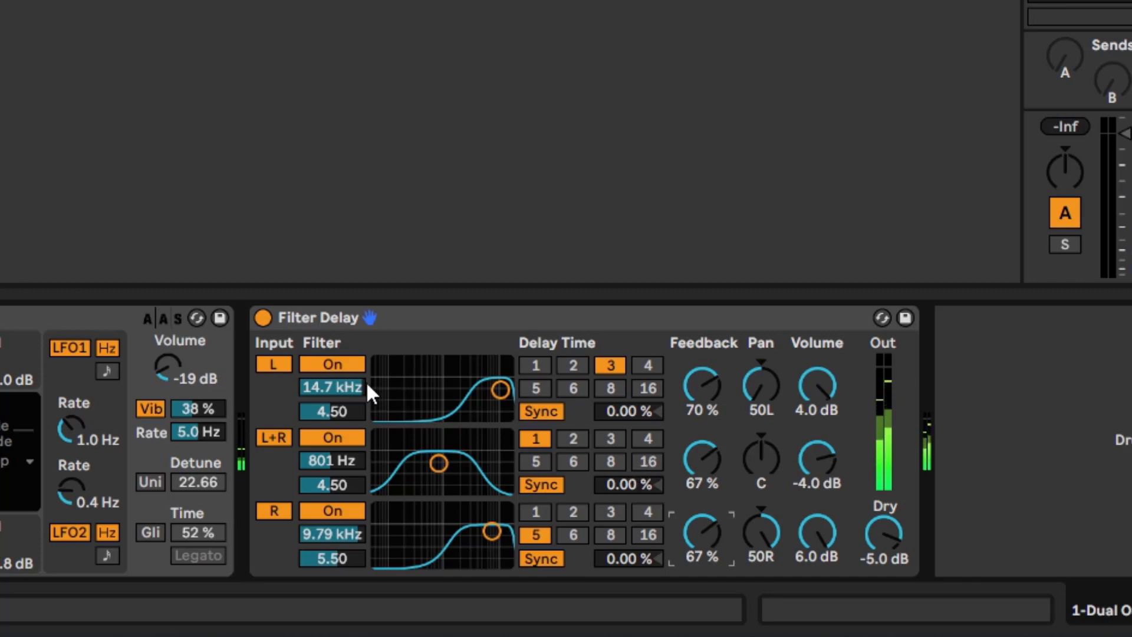
- Switch off the filter on all three delay lines to compare the unfiltered echoes
click(354, 365)
click(355, 435)
click(357, 510)
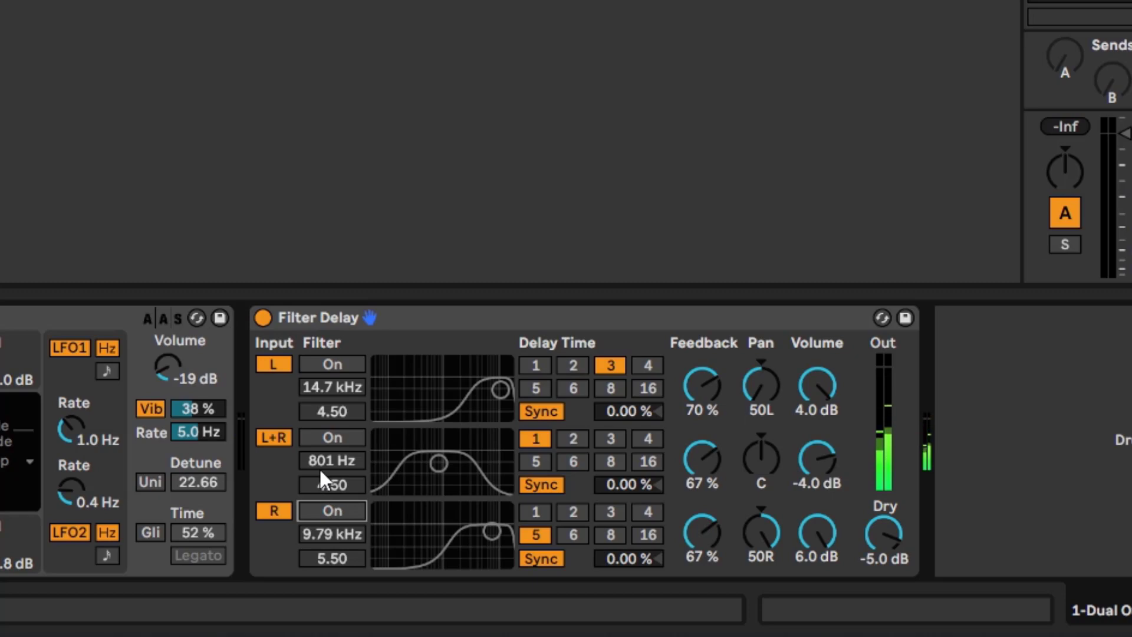
- Re-enable the filters on all three delay lines and replace the Filter Delay with a fresh default instance
click(327, 365)
click(344, 439)
click(345, 510)
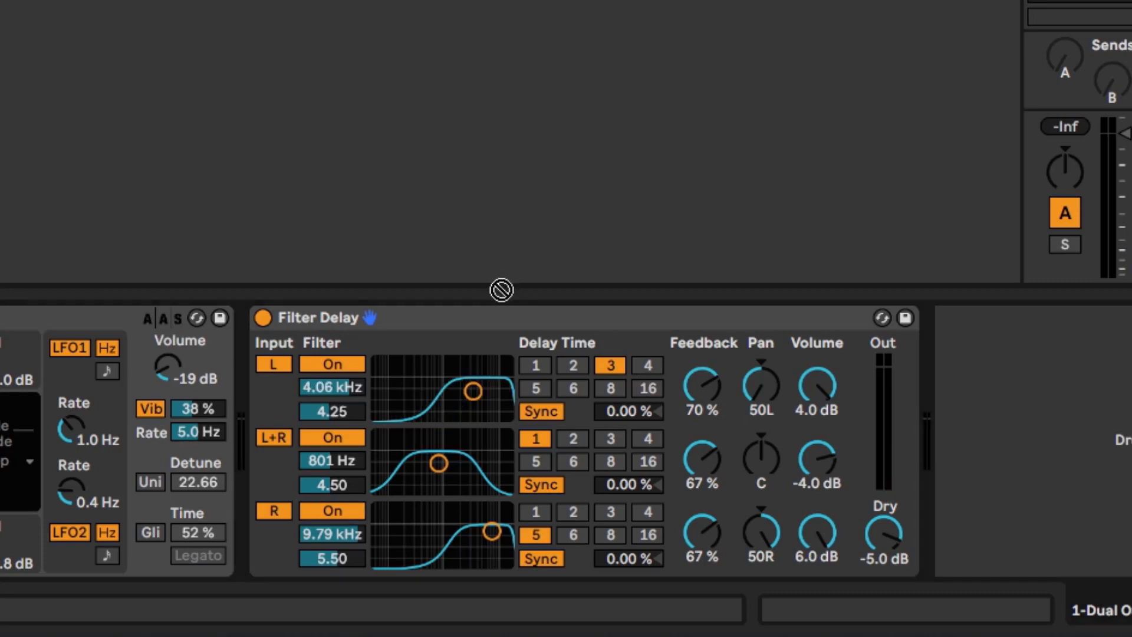
drag(500, 293, 496, 314)
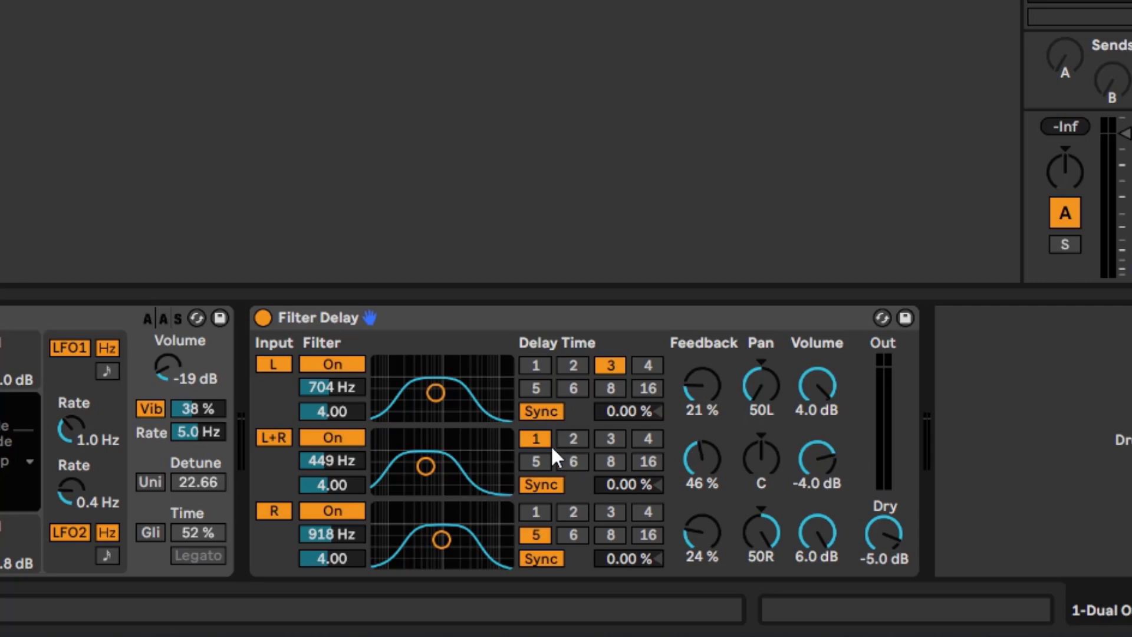
- Turn off the L and R inputs and set the L+R line to a 344 ms unsynced delay, 67 % feedback and 6.0 dB volume
click(273, 366)
click(272, 510)
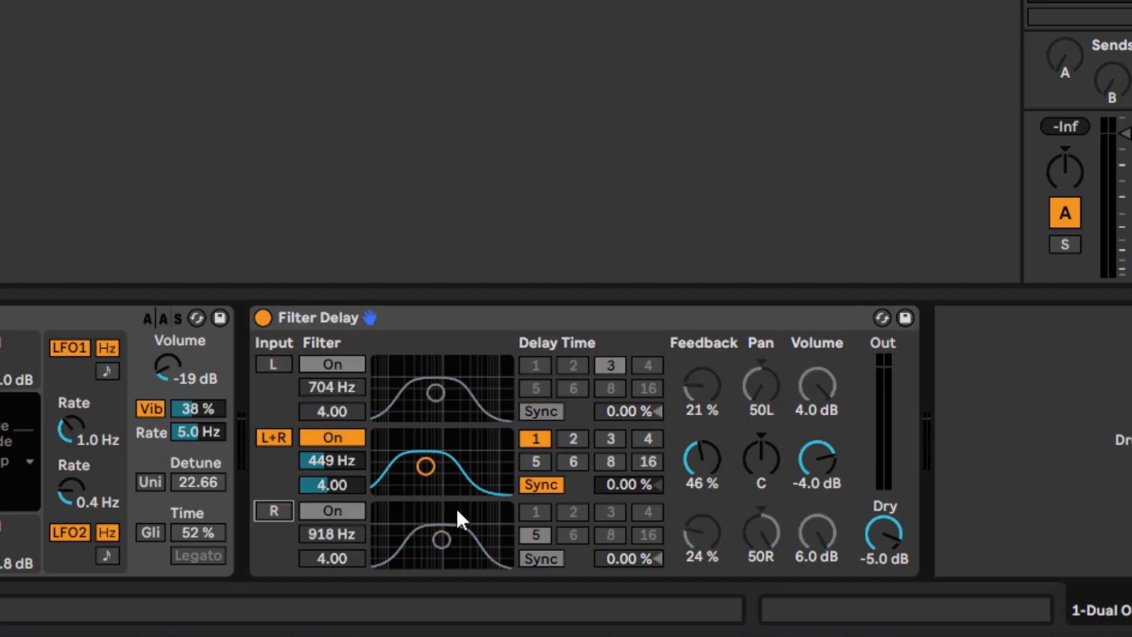
click(541, 486)
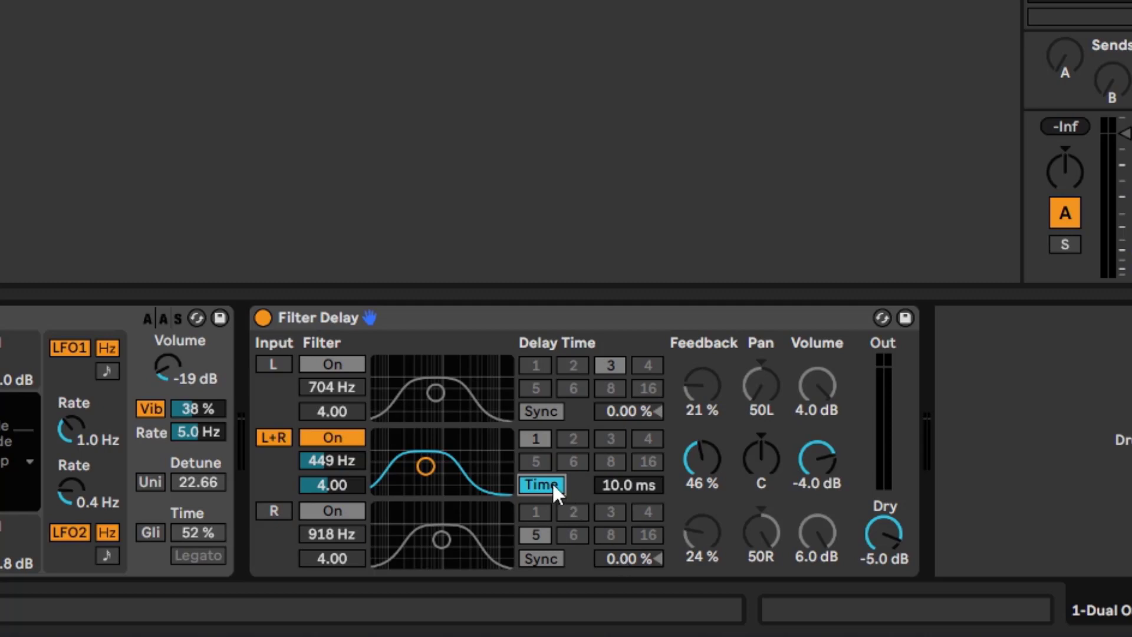
drag(612, 487, 612, 459)
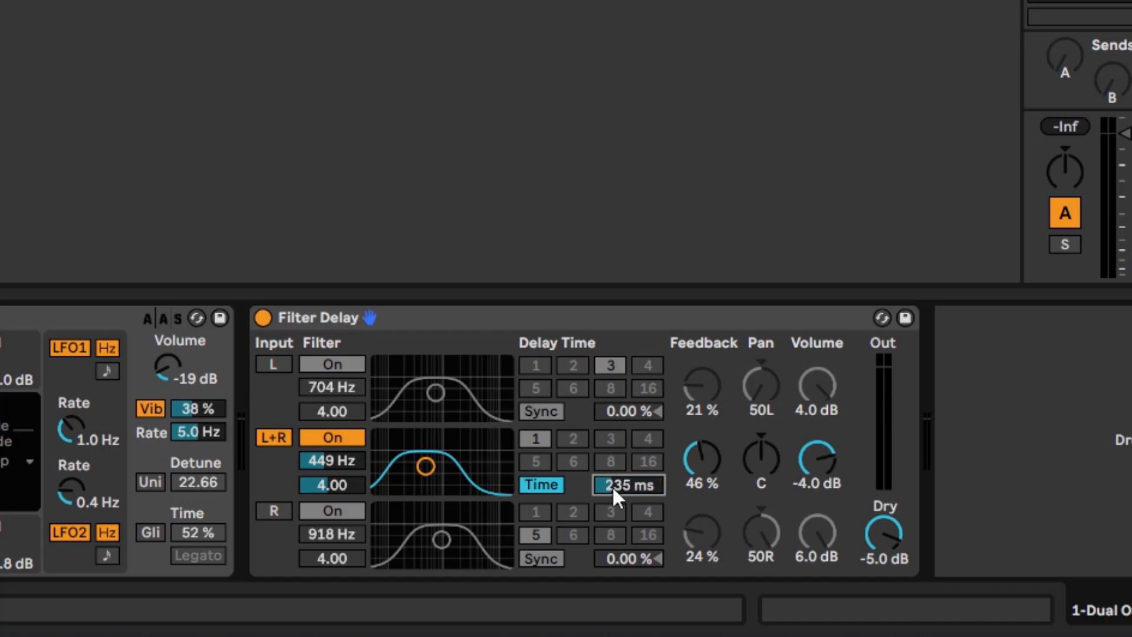
drag(702, 459, 701, 434)
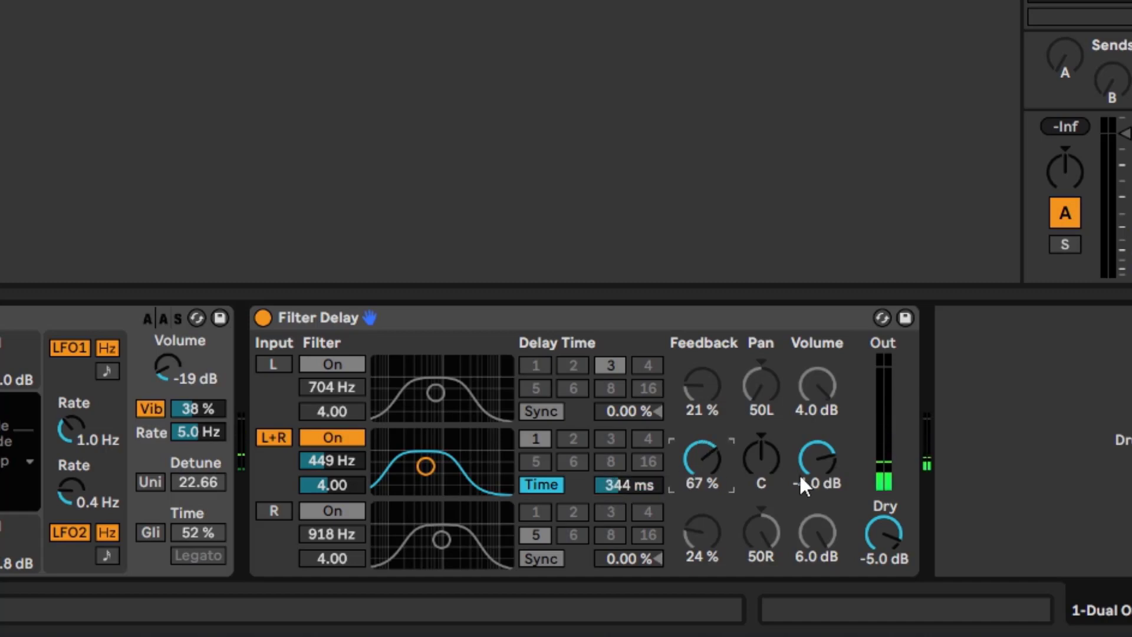
mouse_move(813, 464)
mouse_down()
mouse_move(814, 439)
mouse_move(812, 463)
mouse_up()
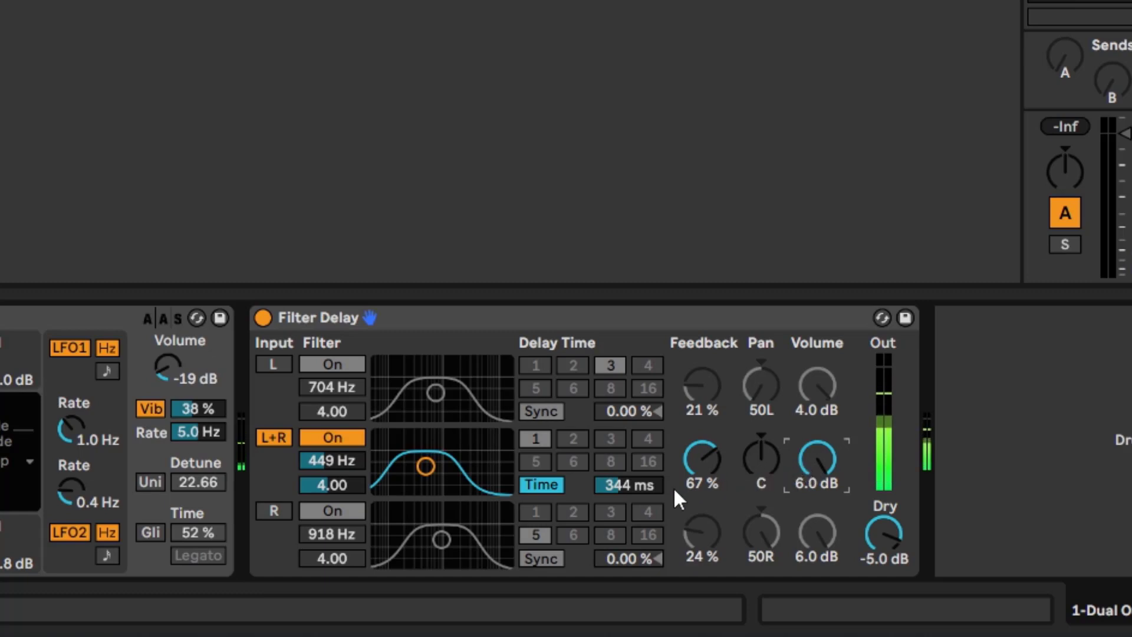
- Return the L+R delay to Sync and re-enable the L and R inputs with their delay times also in Sync mode
click(553, 488)
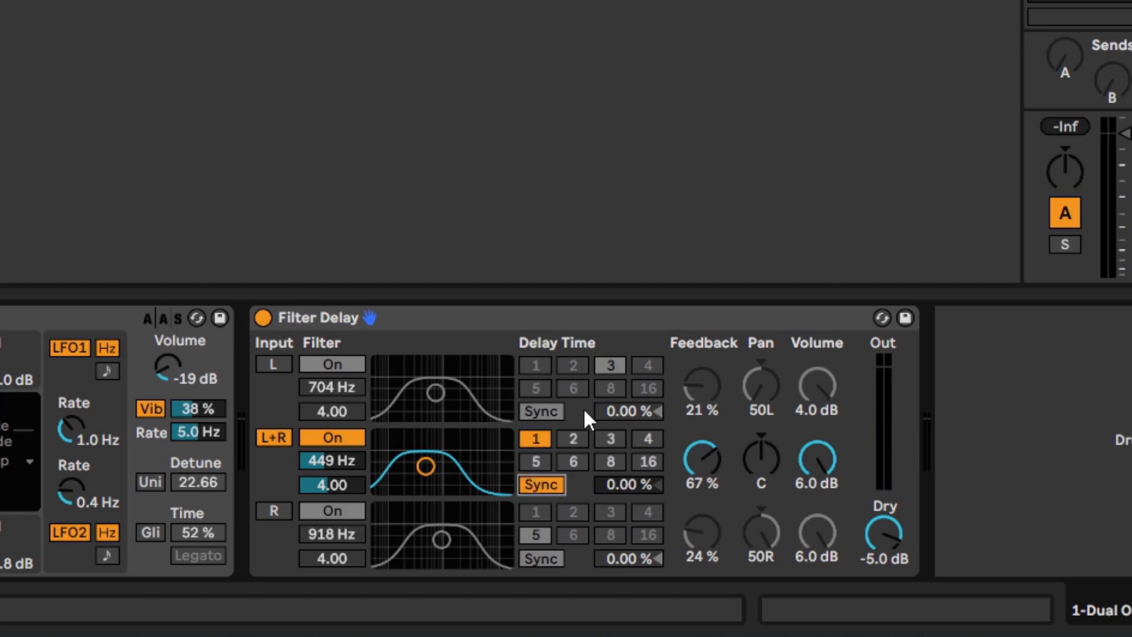
click(541, 410)
click(530, 557)
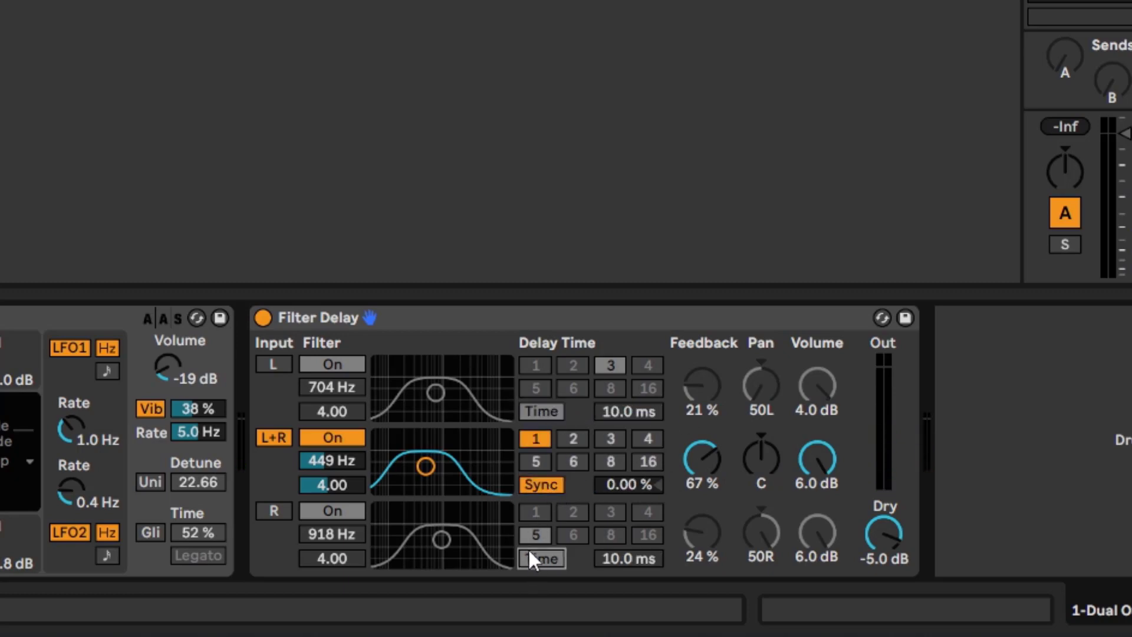
click(344, 365)
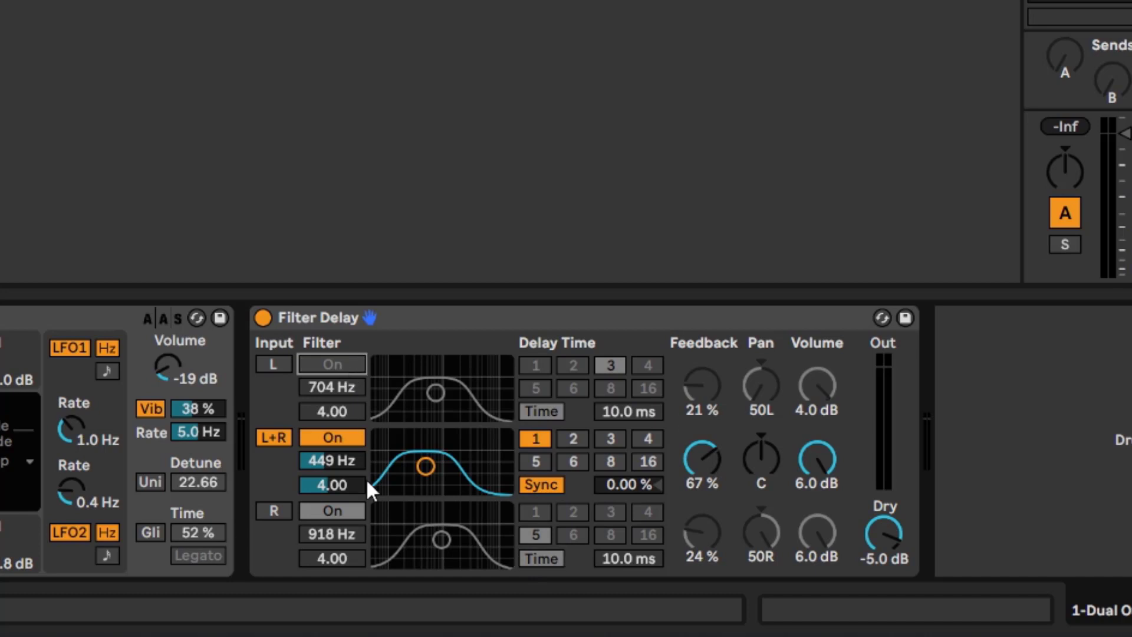
click(273, 364)
click(275, 510)
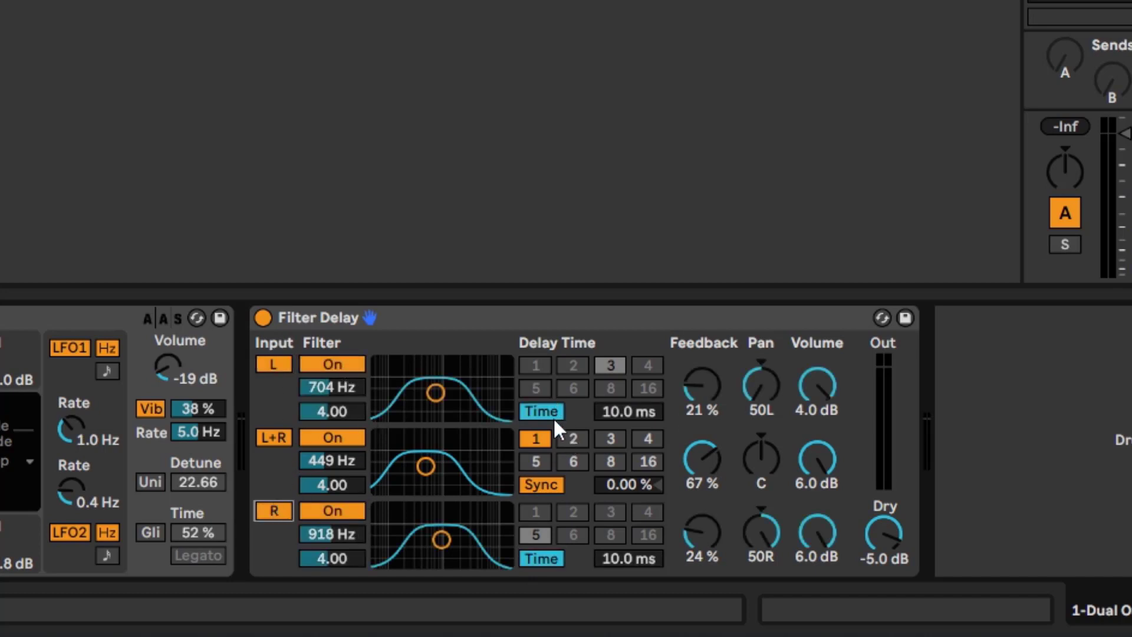
click(547, 415)
click(541, 559)
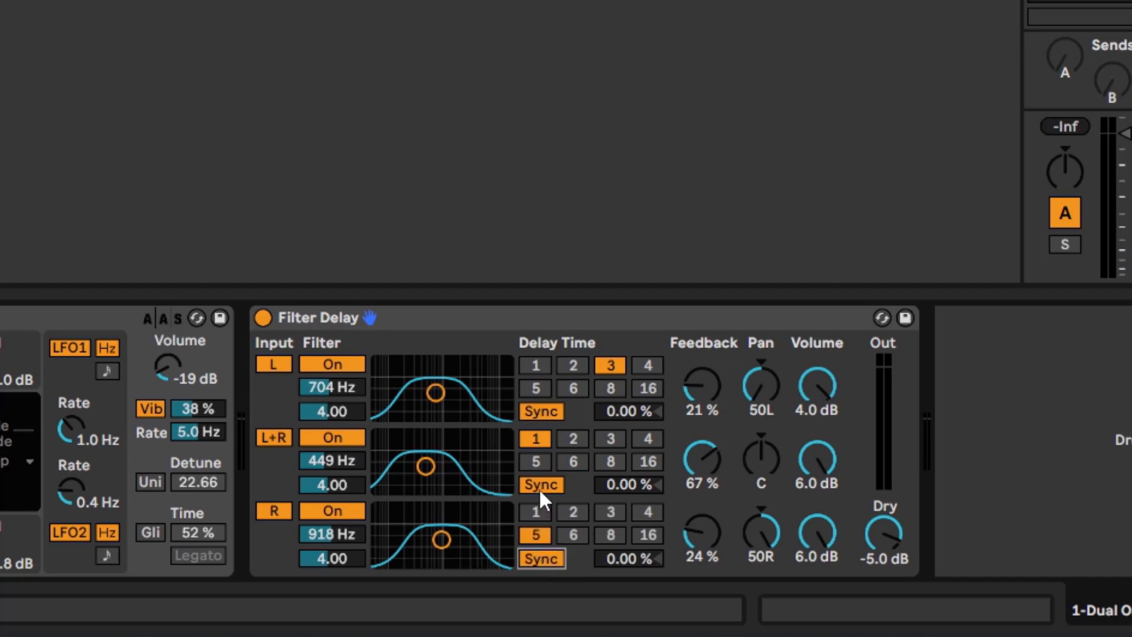
- Try a 492 ms unsynced delay on the L+R line and a -33.3 % offset on the L delay, resetting that offset
click(539, 484)
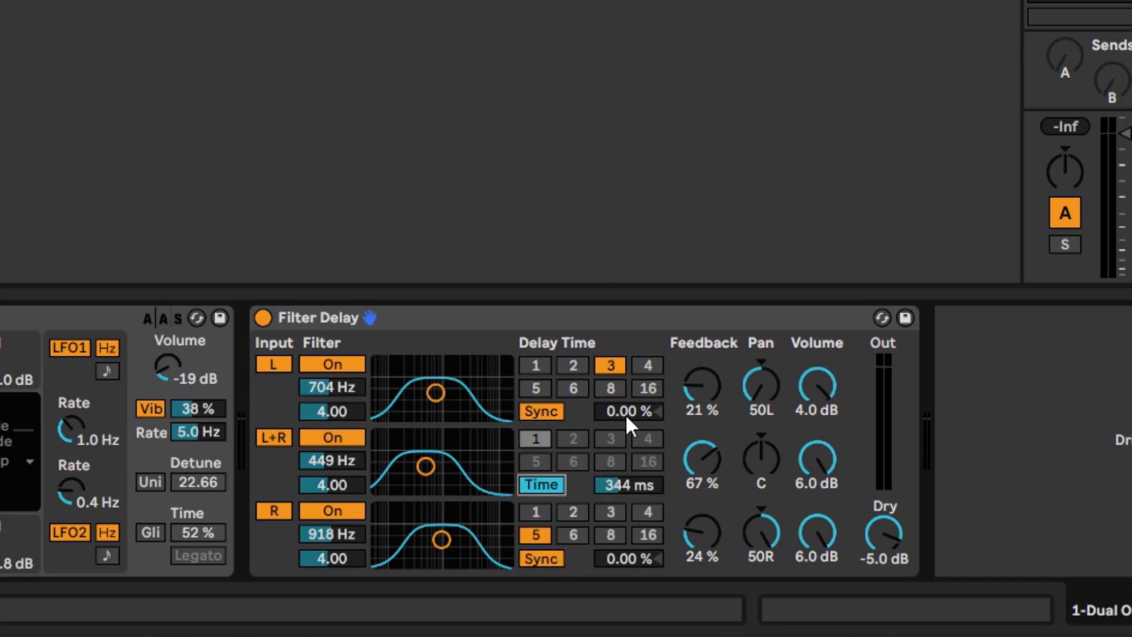
mouse_move(623, 486)
mouse_down()
mouse_move(638, 489)
mouse_move(634, 471)
mouse_move(634, 494)
mouse_up()
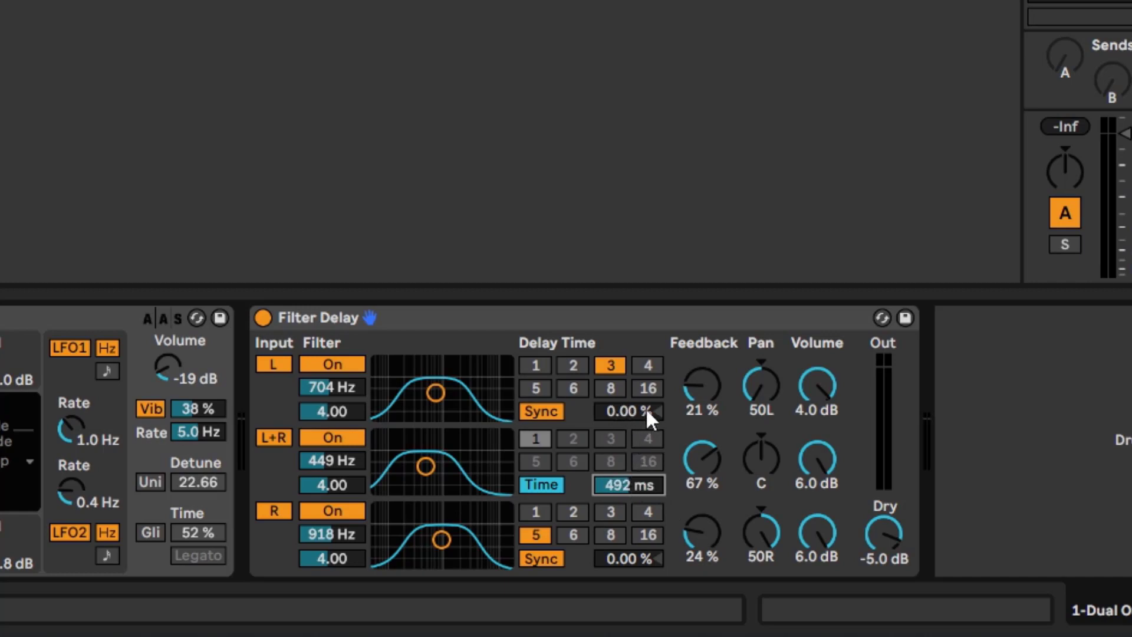
drag(634, 412, 628, 486)
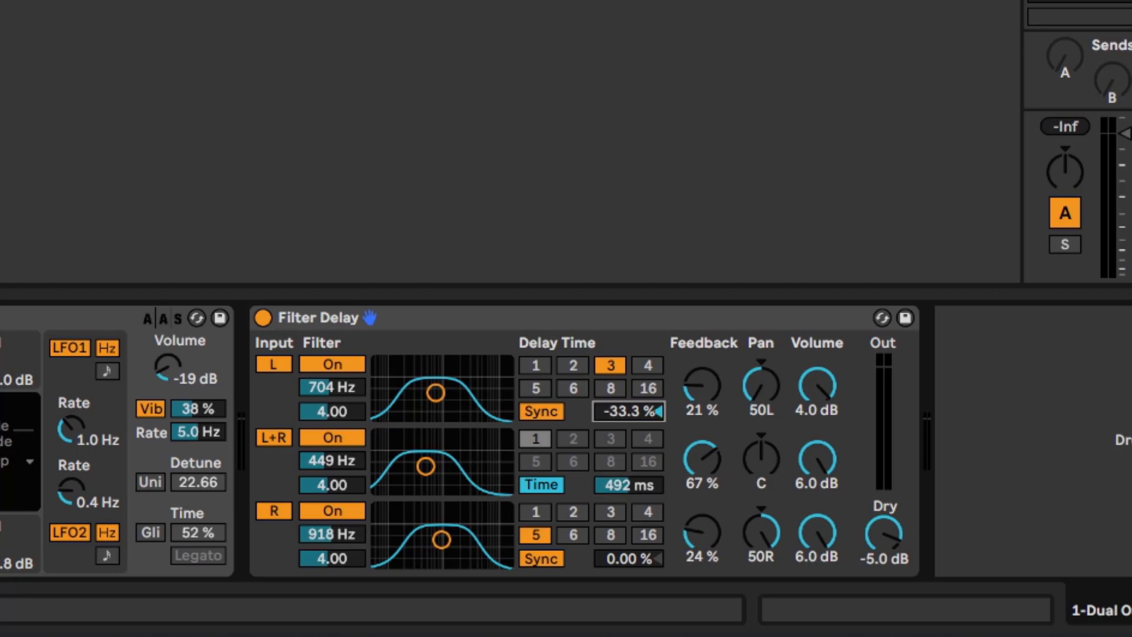
key(Delete)
drag(634, 412, 635, 378)
- Return the L+R delay to Sync and set the delay time of all three lines to 4
click(545, 482)
click(647, 438)
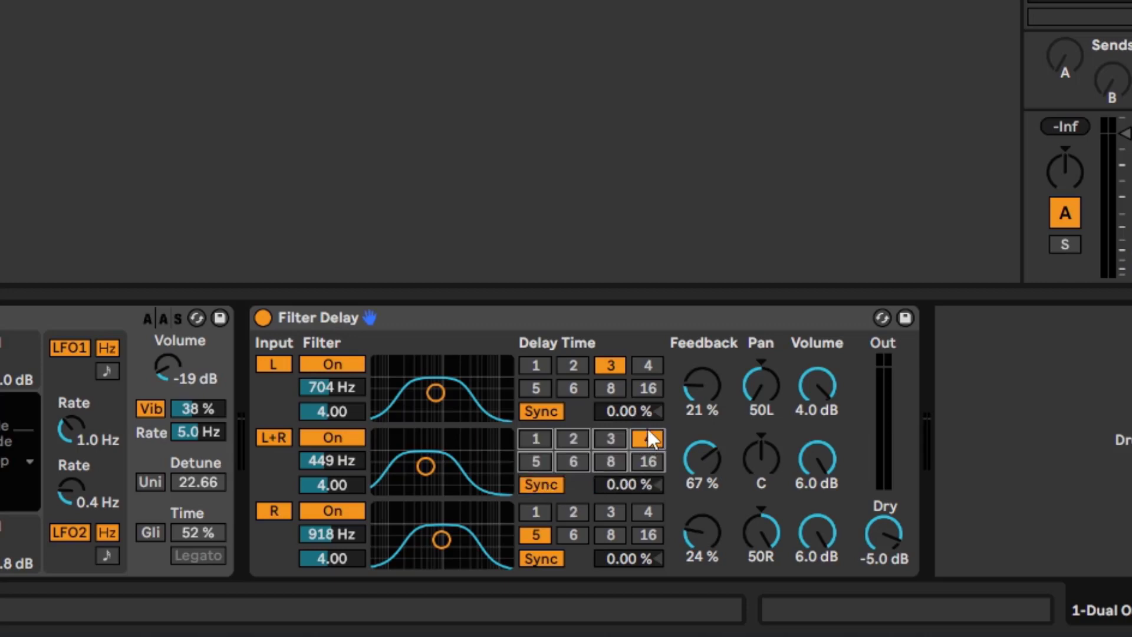
click(648, 365)
click(648, 512)
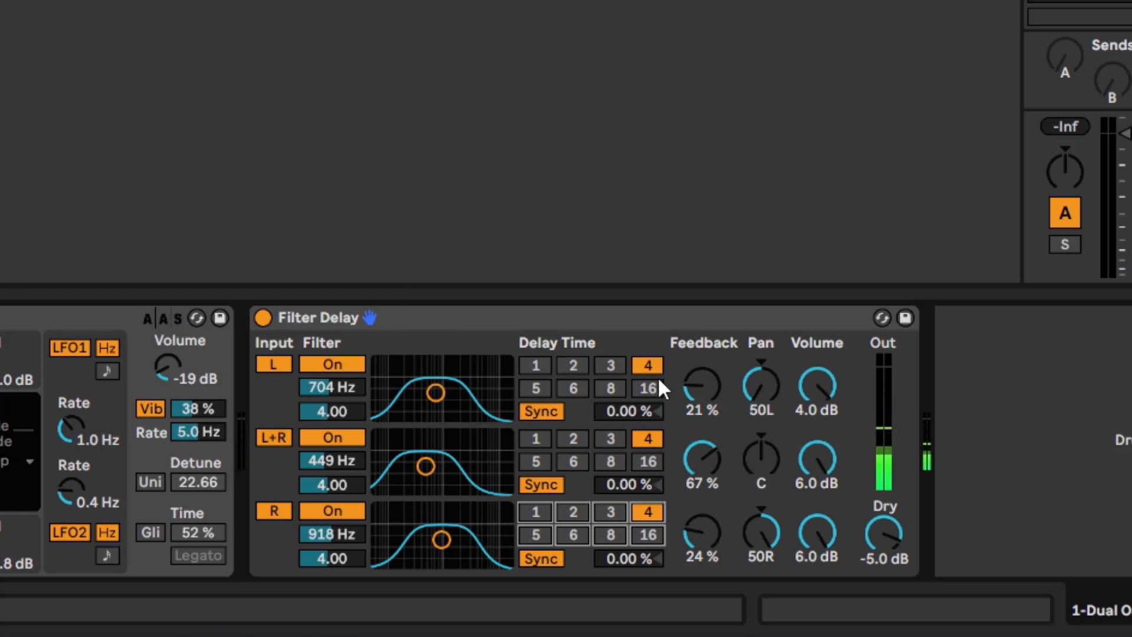
- Offset the synced L delay time by 28.1 % and lower the offset of the R delay time
drag(628, 409, 628, 362)
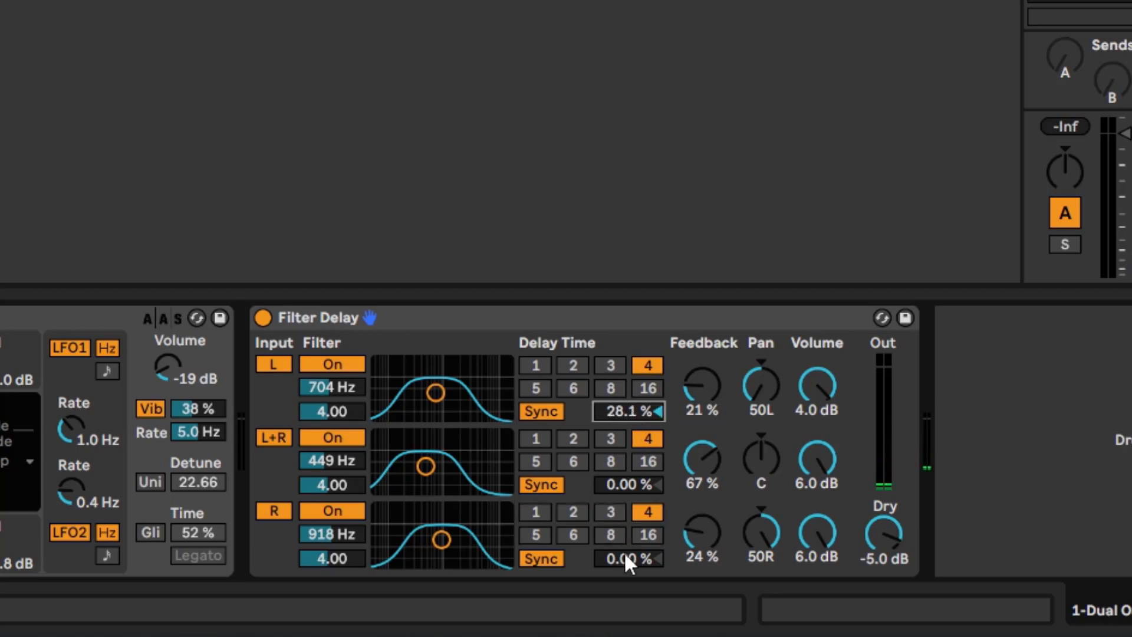
drag(624, 551, 623, 611)
drag(628, 411, 628, 402)
click(629, 558)
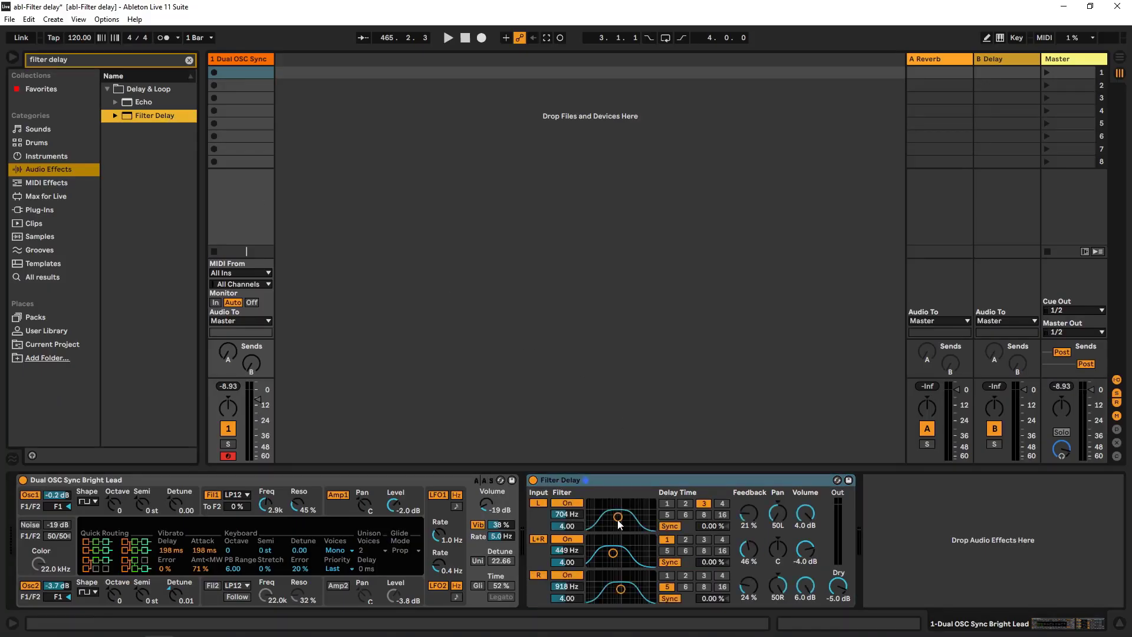
- Turn off the L and R inputs and switch the L+R delay from Sync to Time mode
click(537, 503)
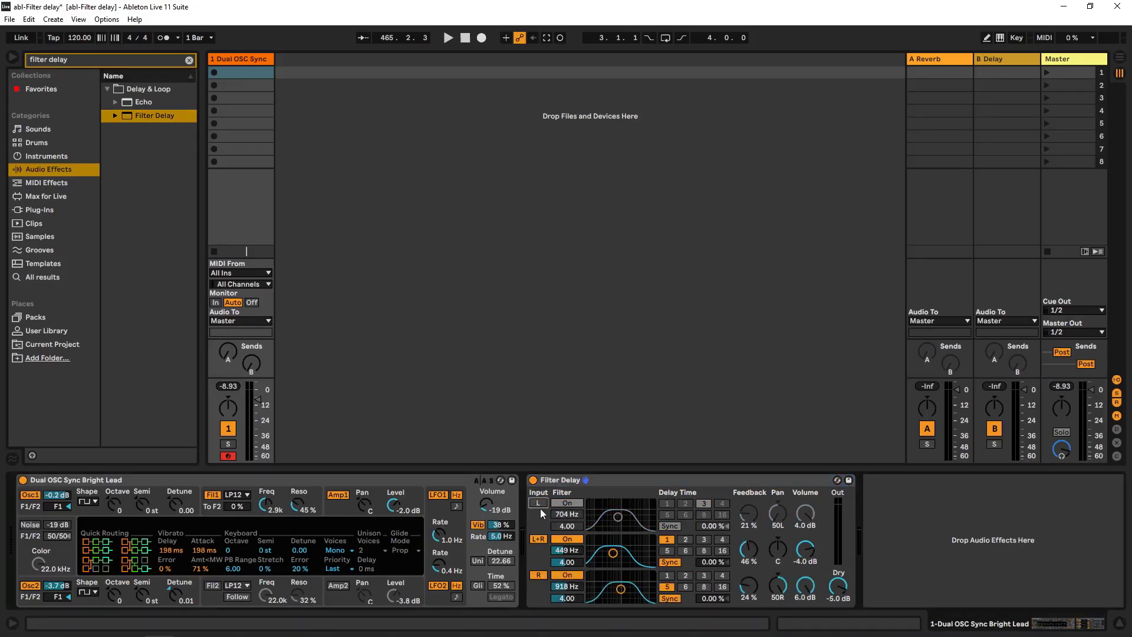
click(538, 574)
click(672, 561)
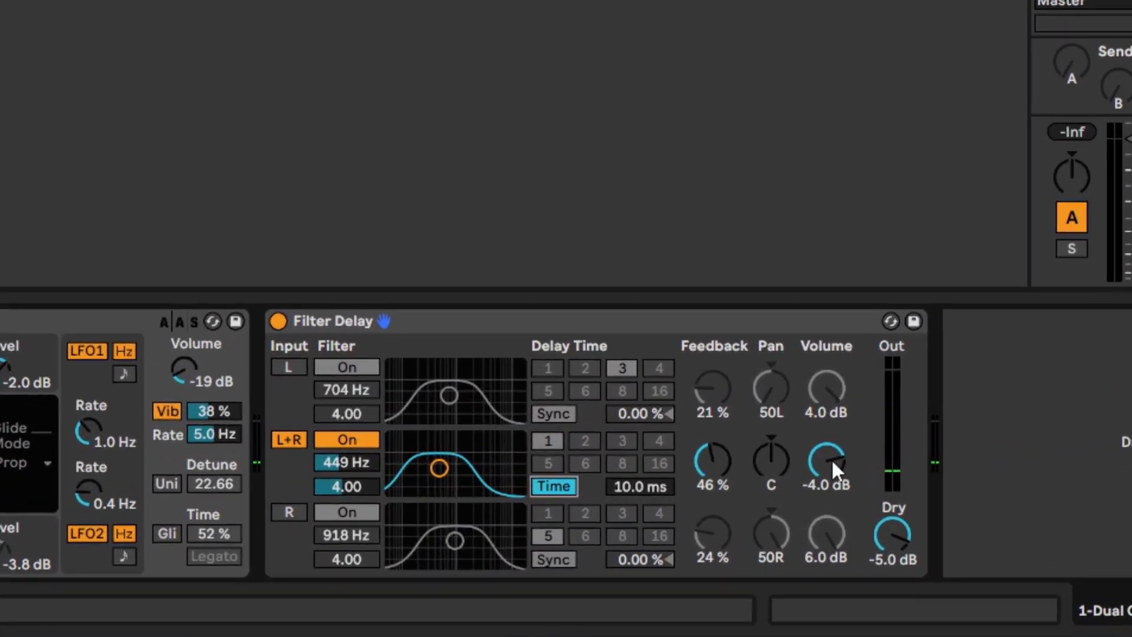
- Set the L+R line to 87 % feedback, 0.6 dB volume and a 157 ms delay time
drag(713, 462, 713, 415)
drag(814, 466, 813, 445)
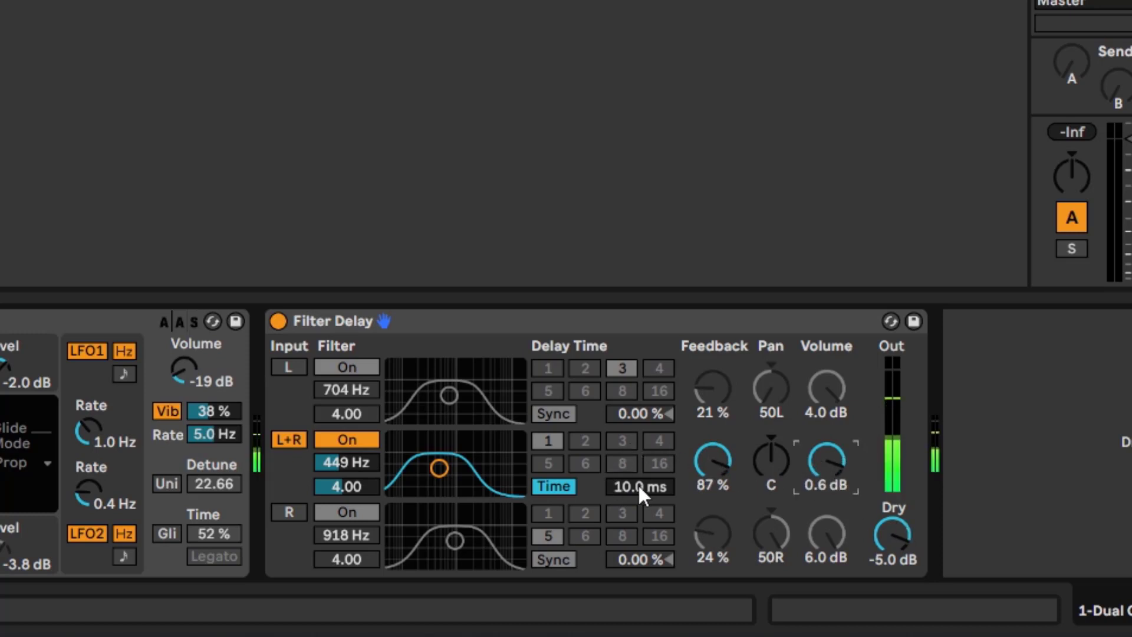
drag(639, 484, 639, 434)
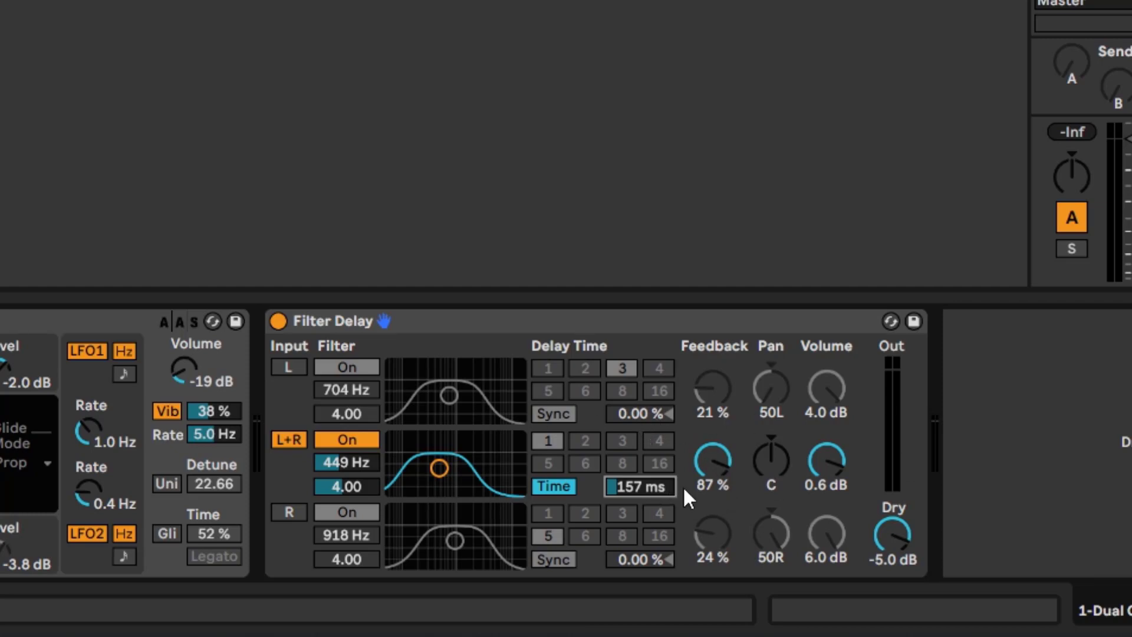
- Set the Filter Delay's transition mode to Repitch and sweep the L+R delay time up to 999 ms
right_click(591, 321)
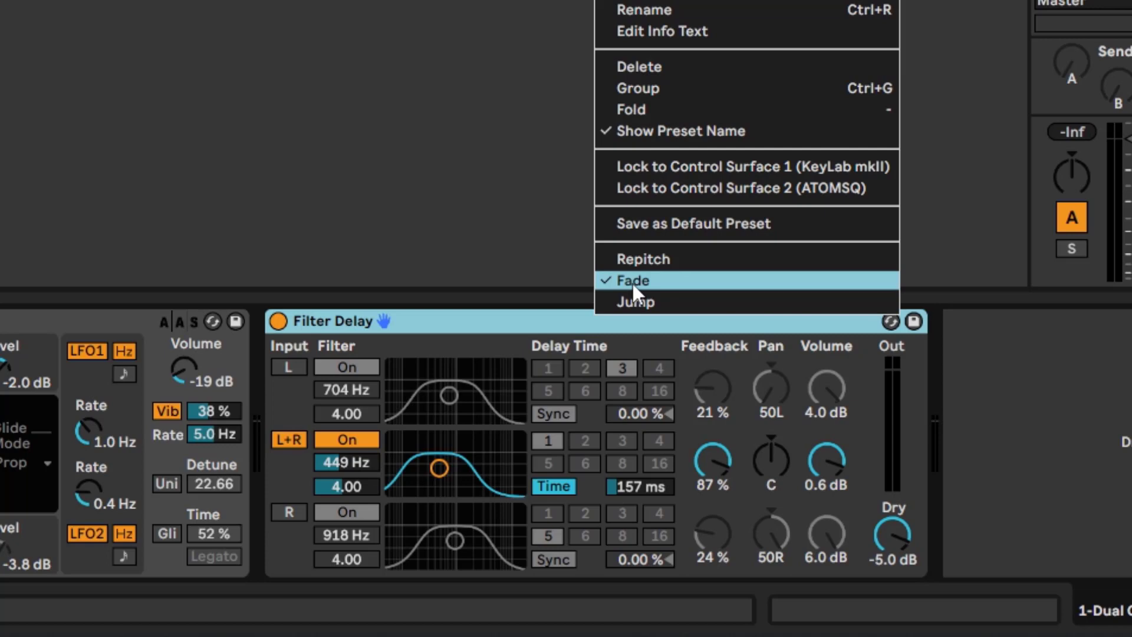
click(628, 253)
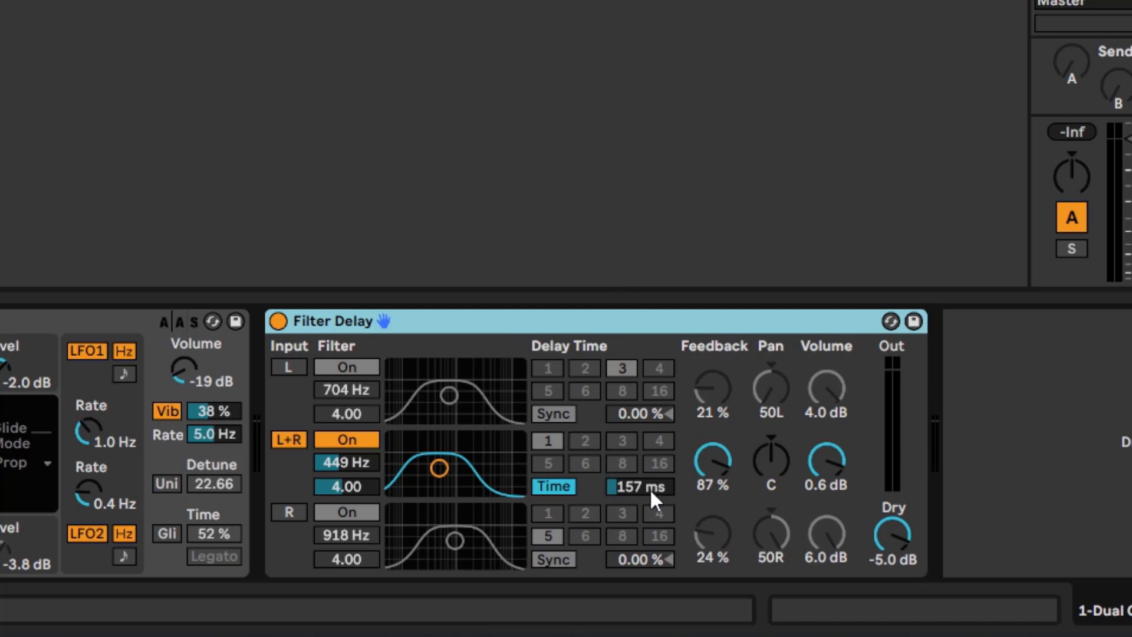
drag(650, 488, 650, 449)
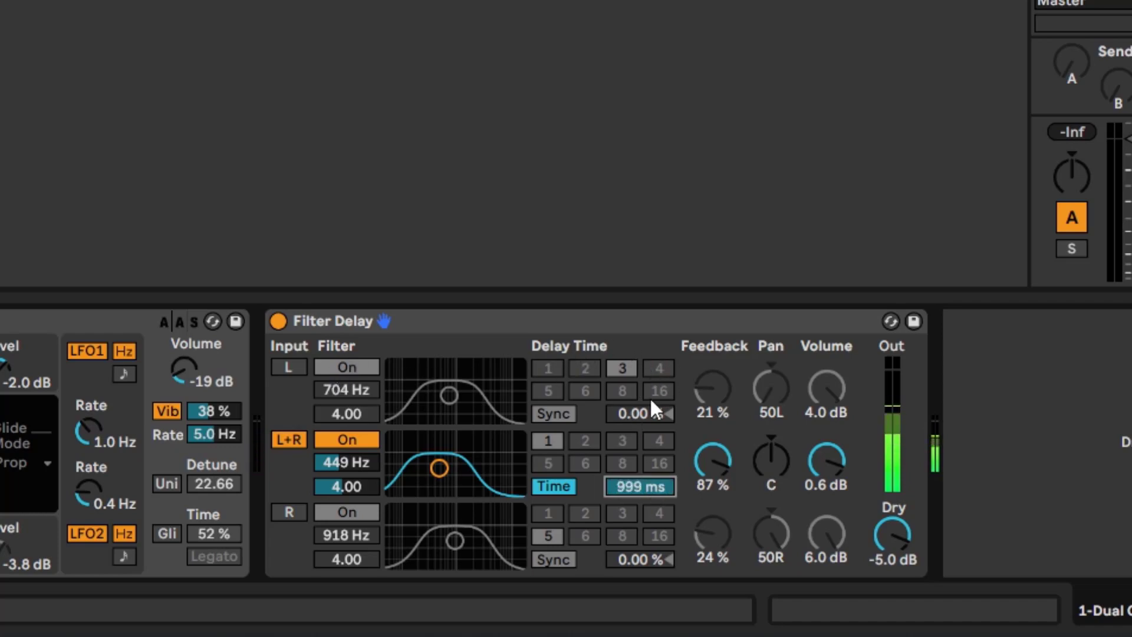
- Try the Fade transition mode, switch to Jump, and sweep the L+R delay time, ending at 999 ms
right_click(591, 333)
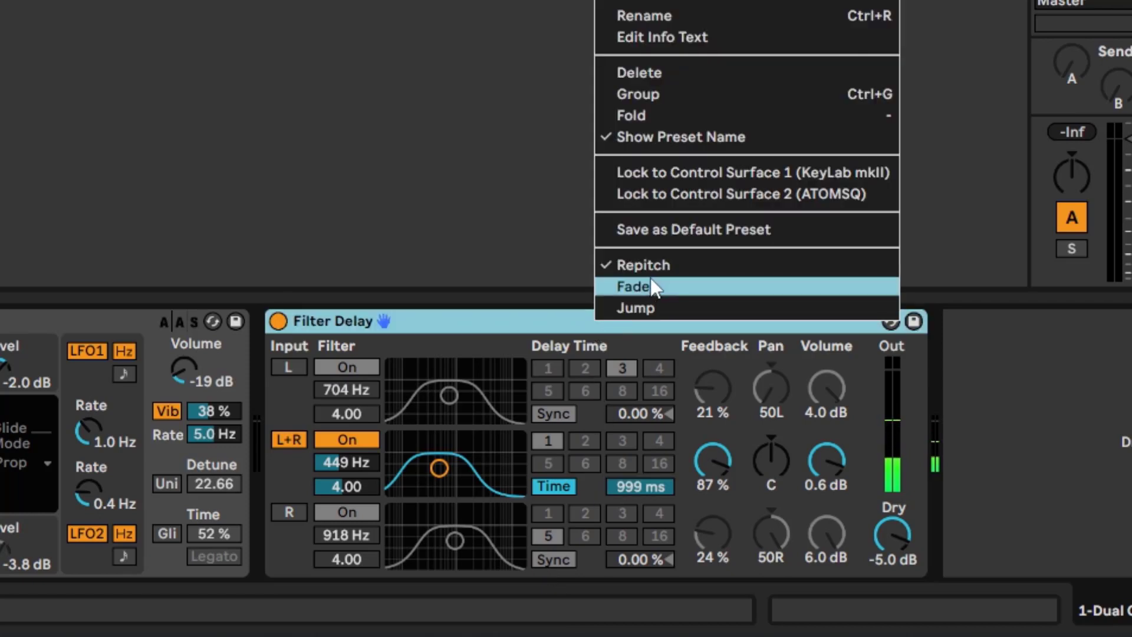
click(637, 286)
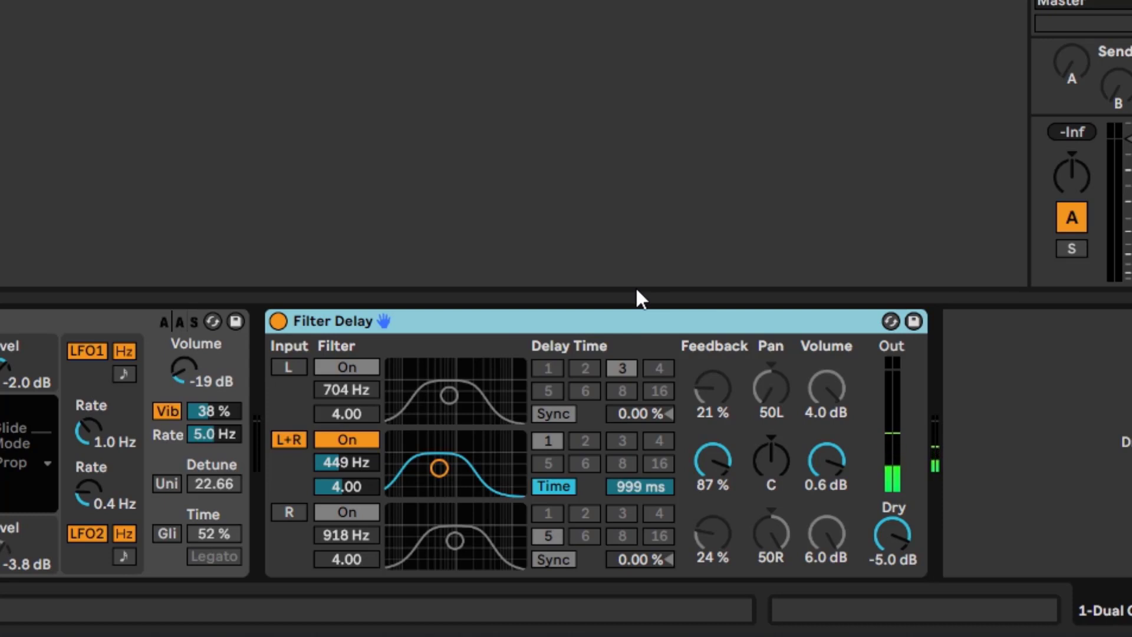
right_click(624, 318)
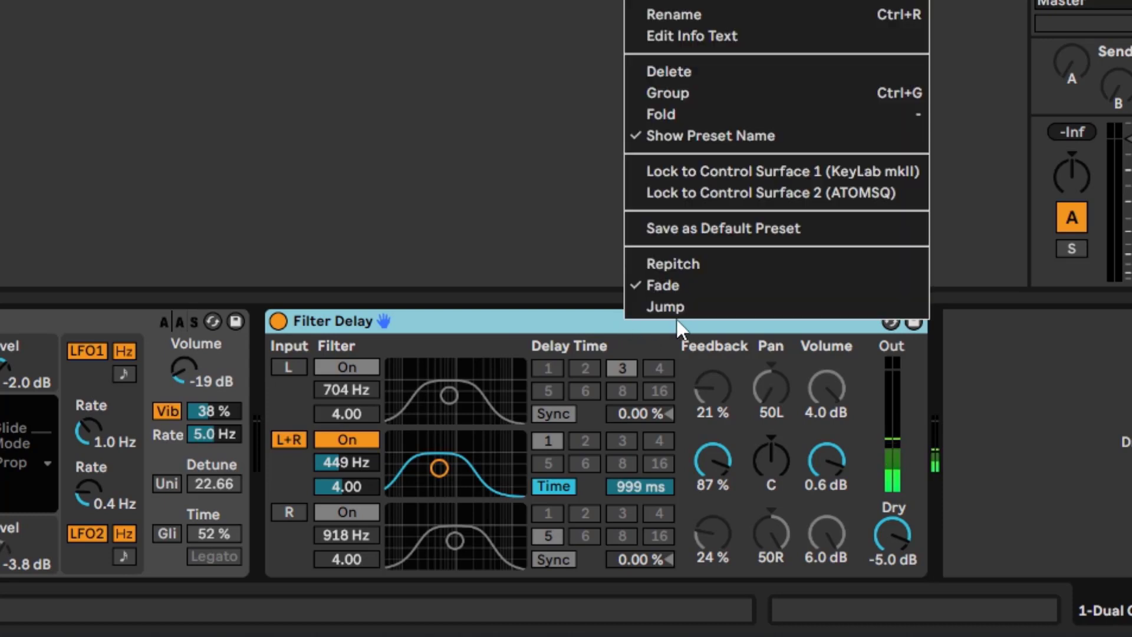
click(663, 304)
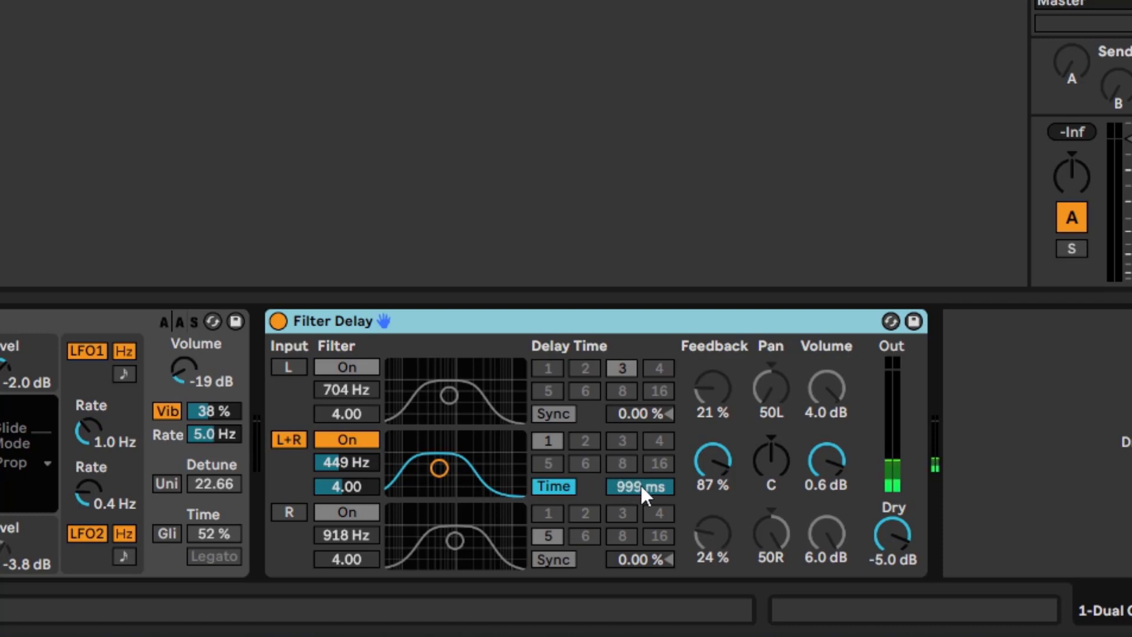
drag(640, 487, 625, 433)
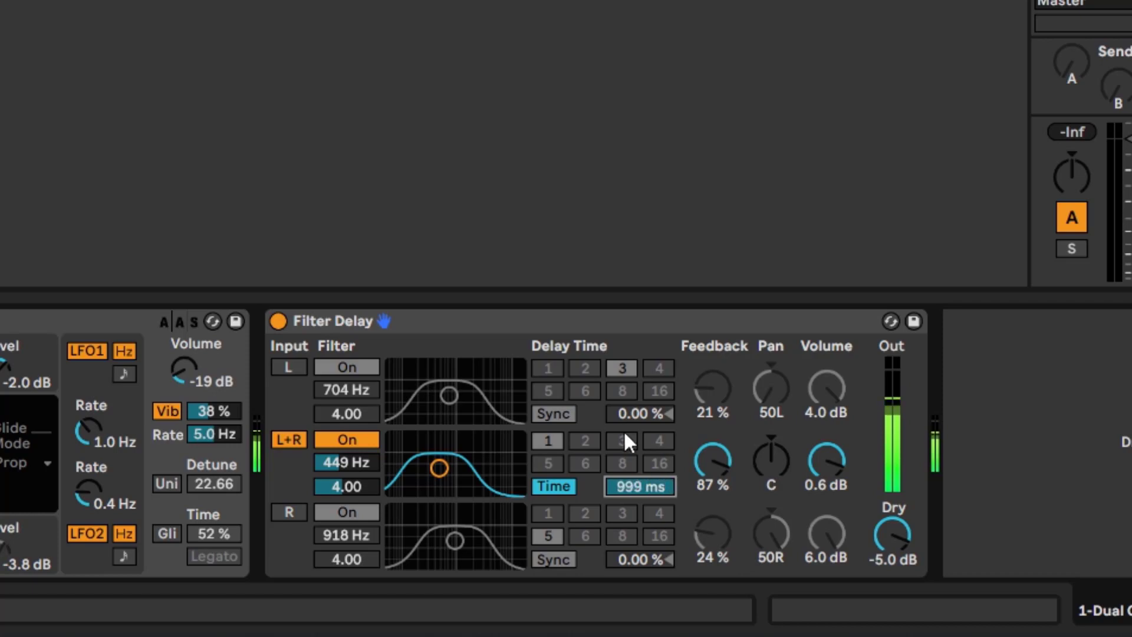
right_click(614, 315)
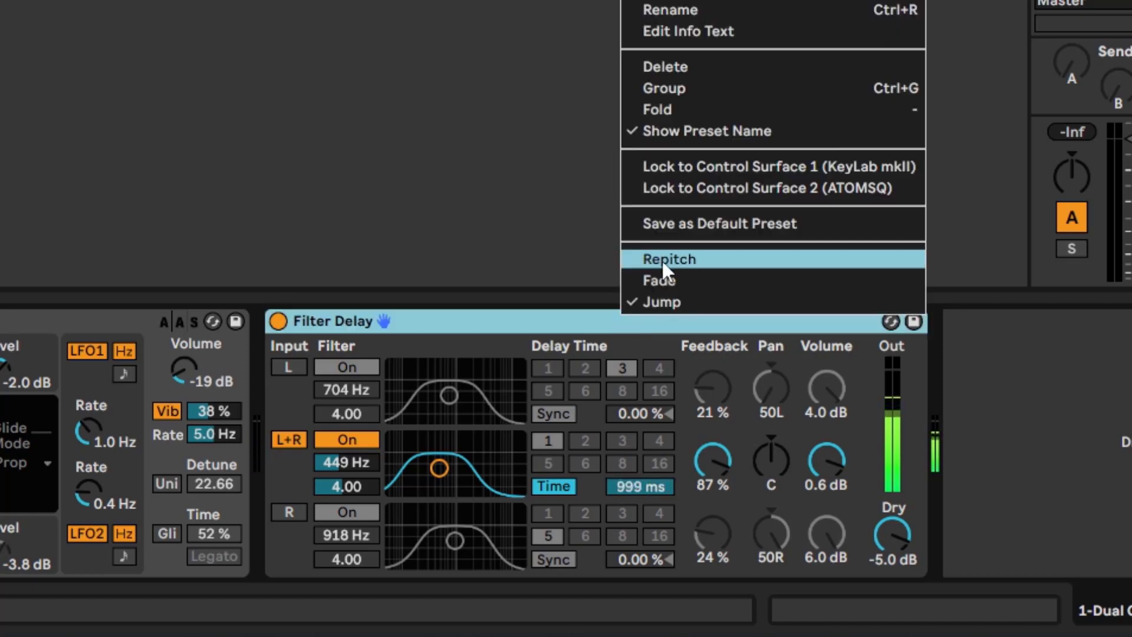
click(677, 302)
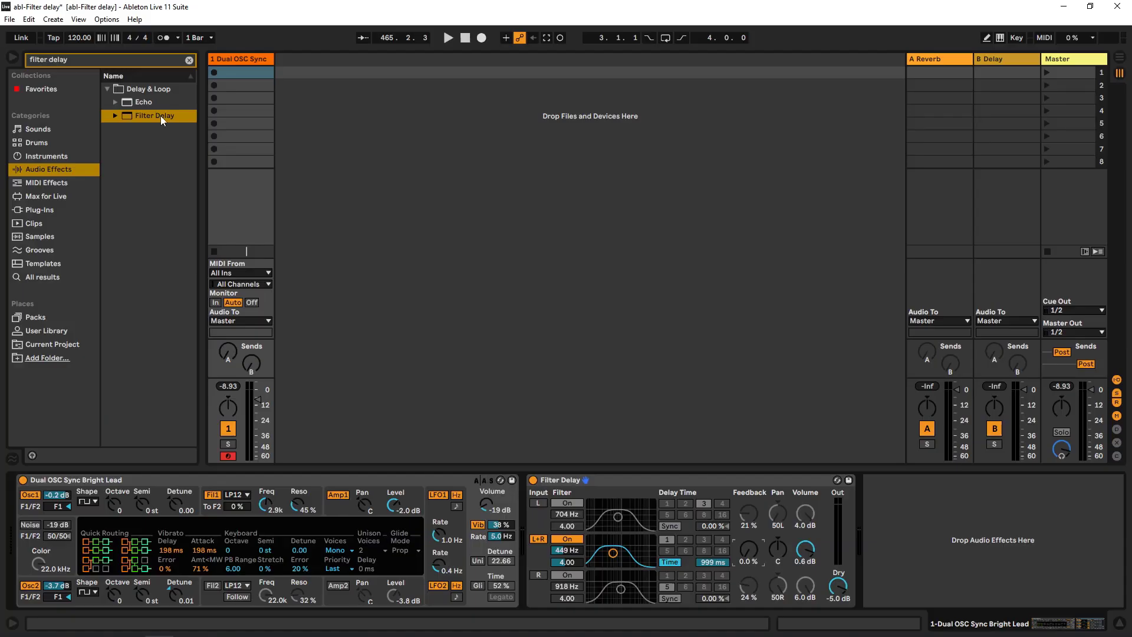
- Replace the Filter Delay with a fresh one and set its filters to L 4.35 kHz/4.50, L+R 857 Hz/2.75 and R 2.36 kHz/3.75
drag(161, 116, 698, 480)
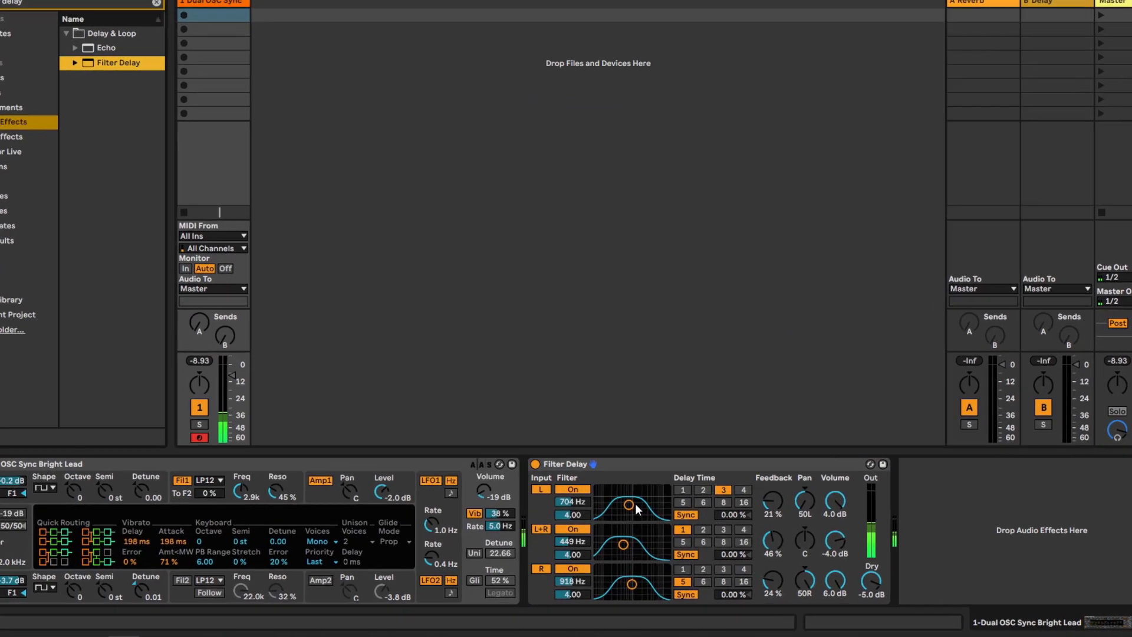
drag(617, 517, 629, 514)
drag(713, 428, 715, 431)
drag(685, 493, 709, 491)
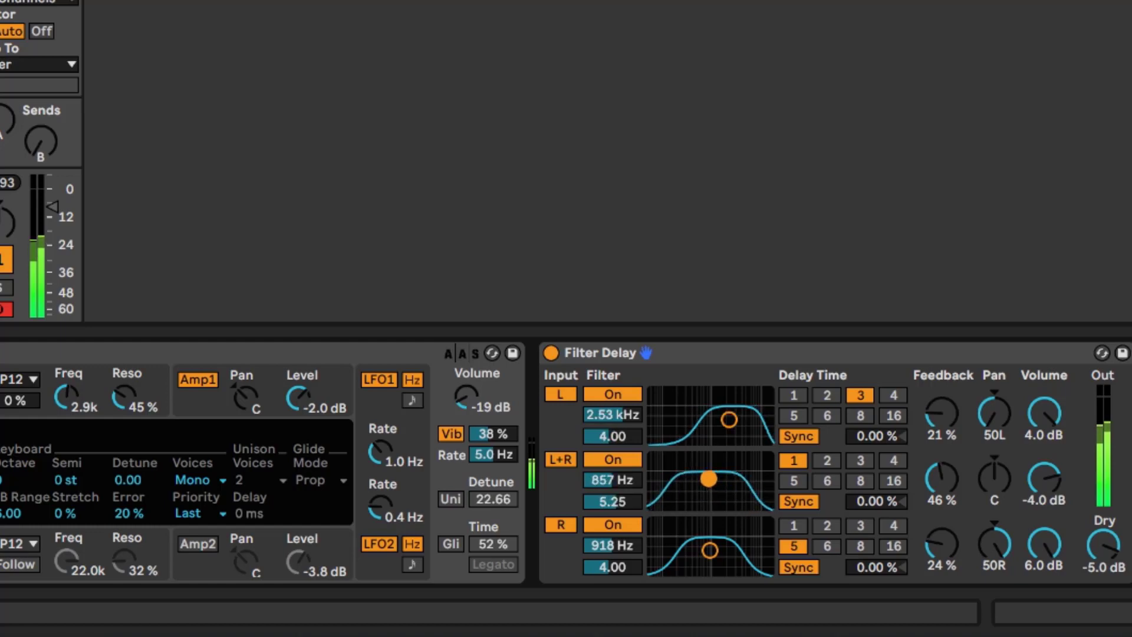
mouse_move(713, 549)
mouse_down()
mouse_move(727, 538)
mouse_move(728, 551)
mouse_up()
mouse_move(729, 419)
mouse_down()
mouse_move(740, 404)
mouse_move(739, 417)
mouse_up()
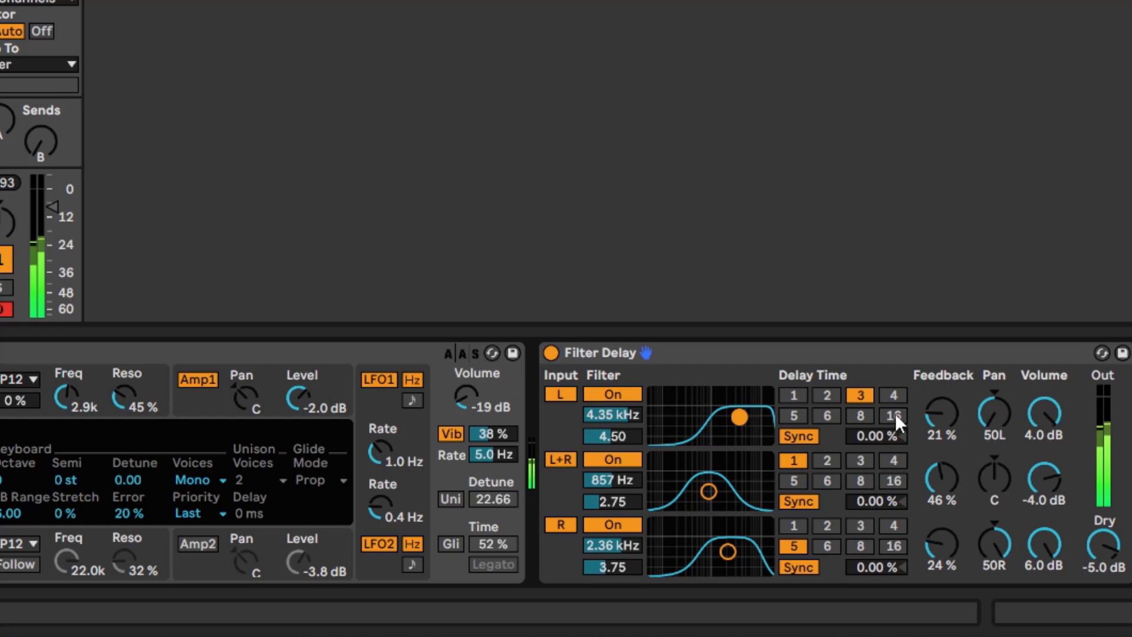
- Set the synced delay times to 2 sixteenths for L, 16 for L+R and 3 for R
click(861, 459)
click(886, 483)
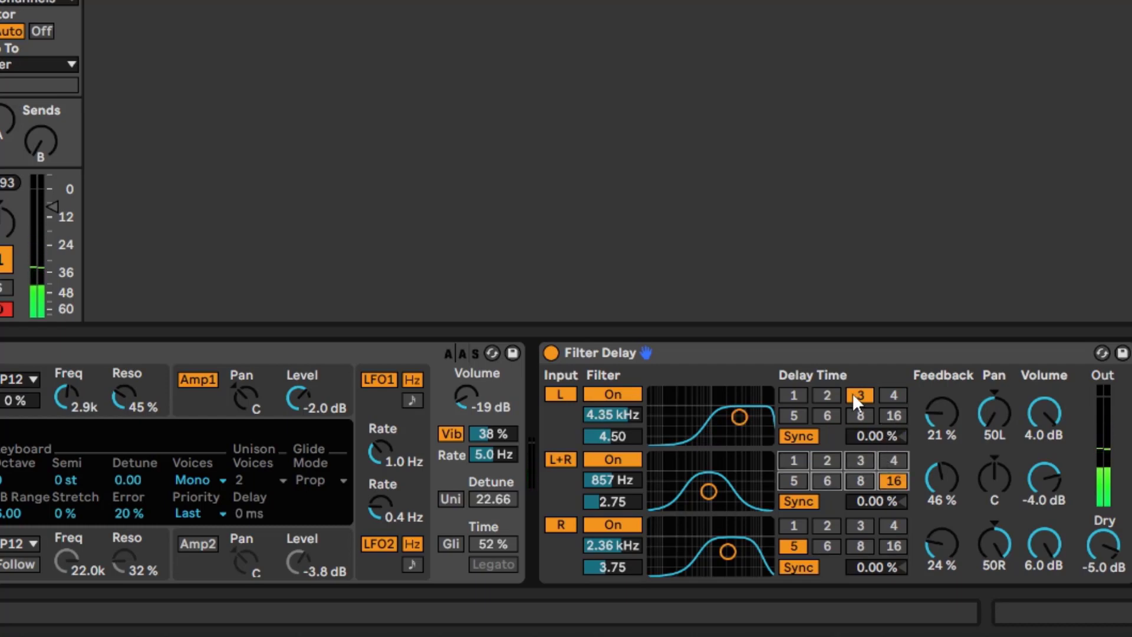
click(827, 395)
click(861, 525)
- Switch the L+R delay from Sync to Time mode, raise it to 999 ms and choose the device's delay transition mode
click(798, 501)
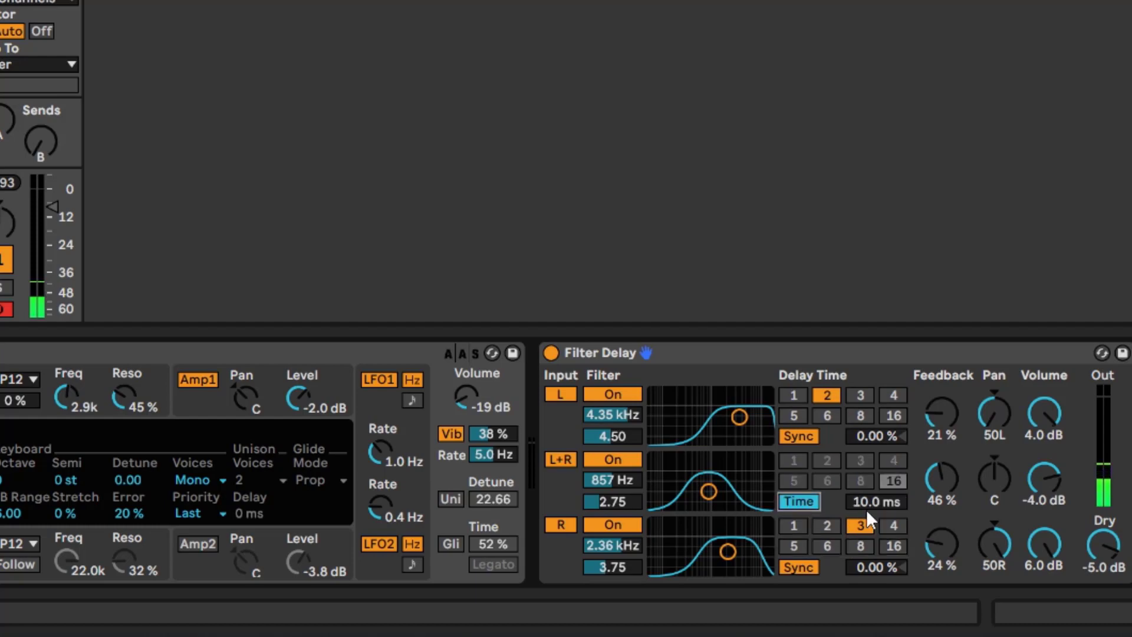
drag(869, 499, 873, 373)
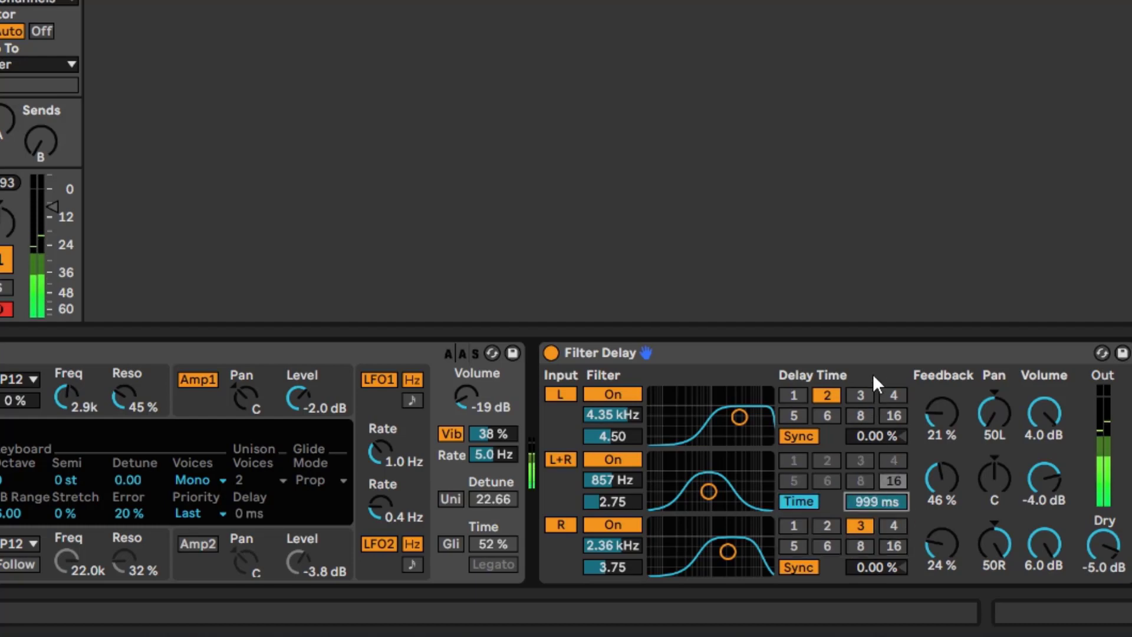
right_click(875, 349)
click(935, 309)
- Set the feedback to 81 % for L, 70 % for L+R and 61 % for R, and reset the L+R volume to 0.0 dB
scroll(939, 485, up, 5)
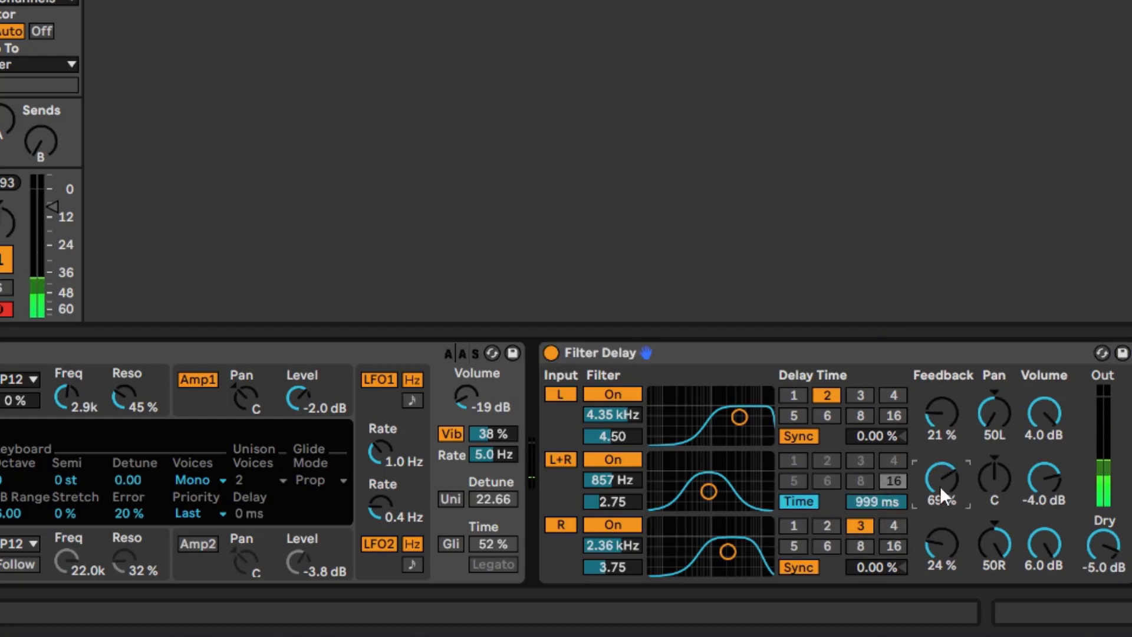
drag(940, 415, 939, 344)
drag(930, 545, 930, 501)
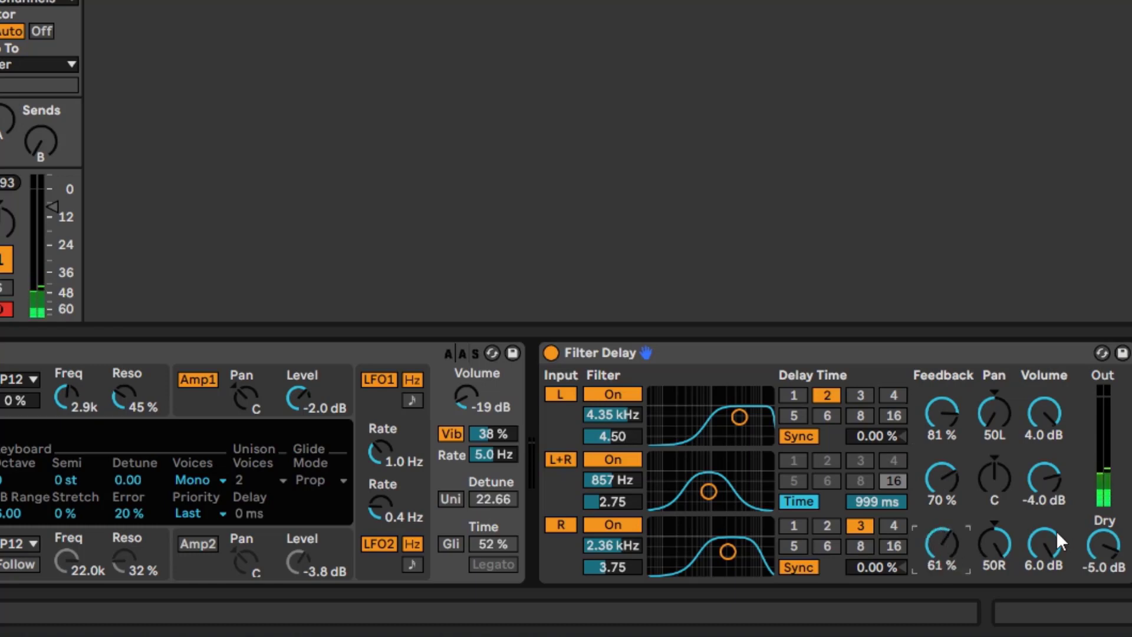
double_click(1053, 490)
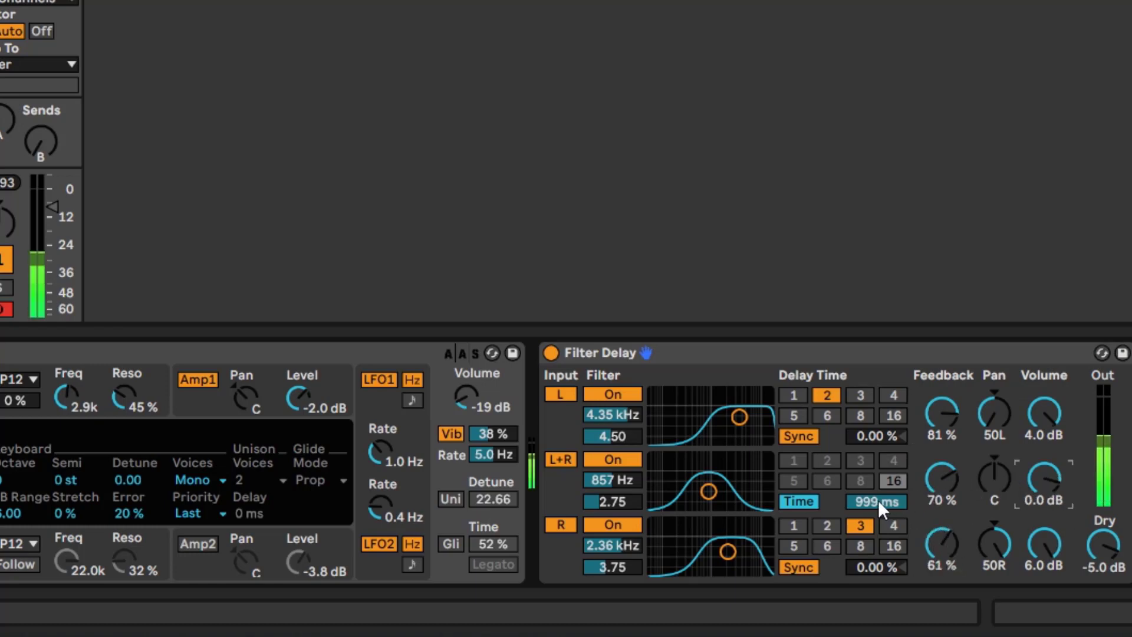
- Sweep the L+R delay time between 999 ms and 1.00 ms, ending at 1.00 ms, and turn off the L and R inputs
drag(868, 499, 899, 436)
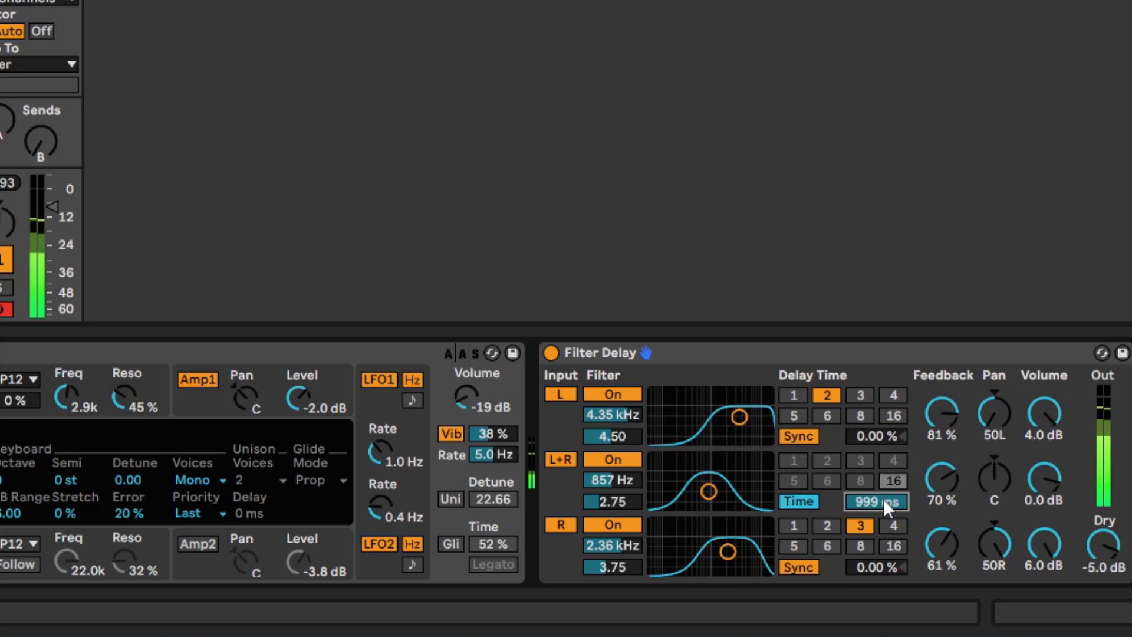
drag(883, 500, 883, 566)
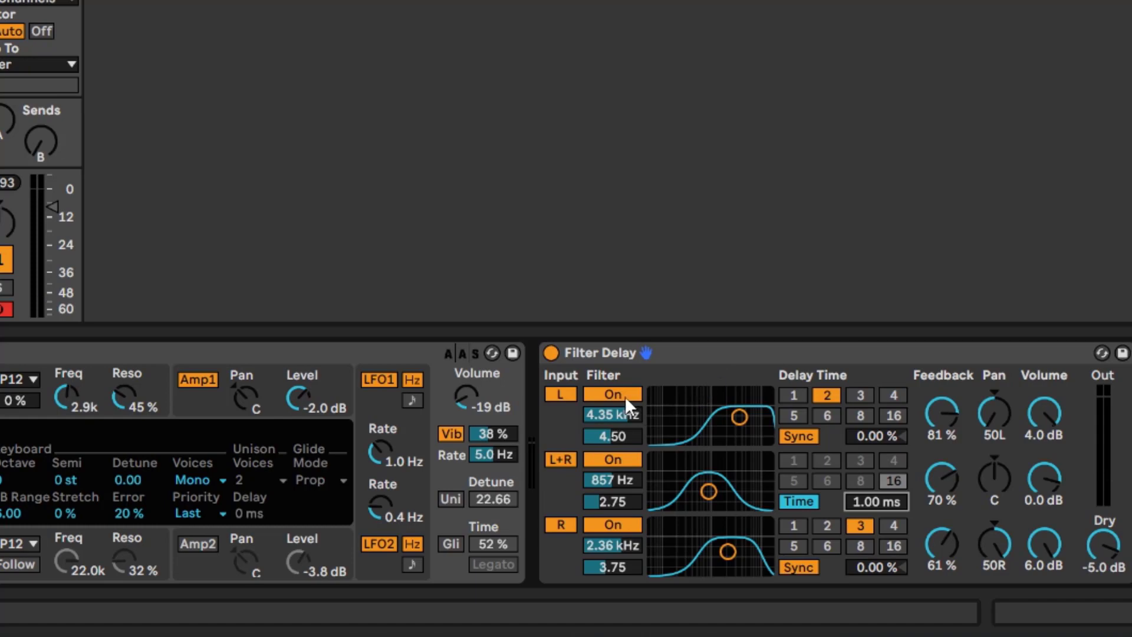
click(563, 394)
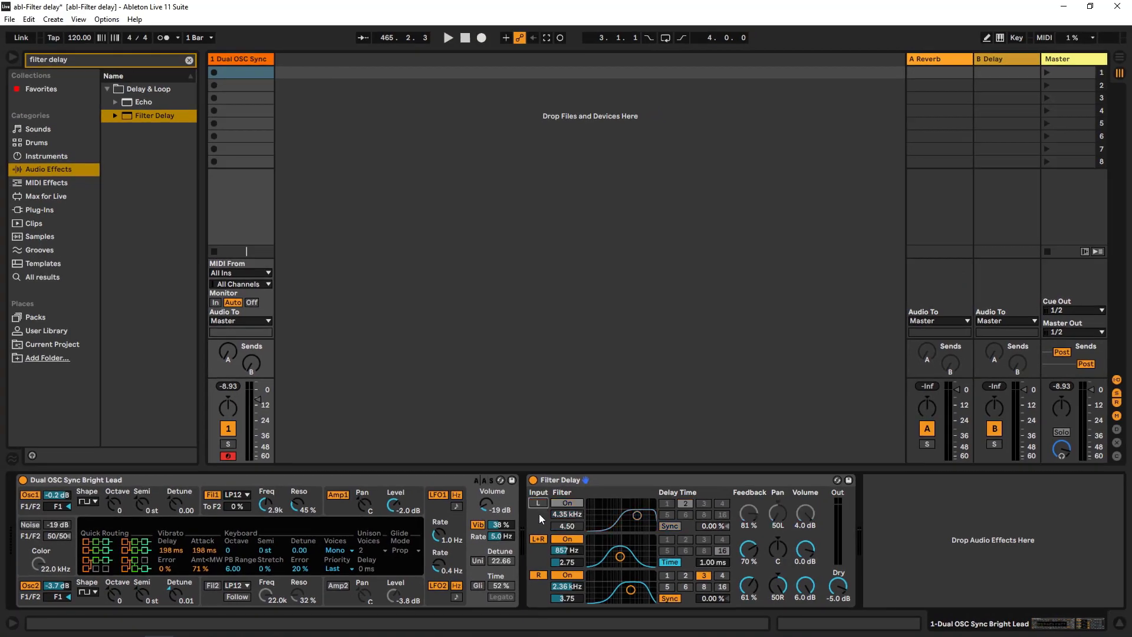
click(538, 575)
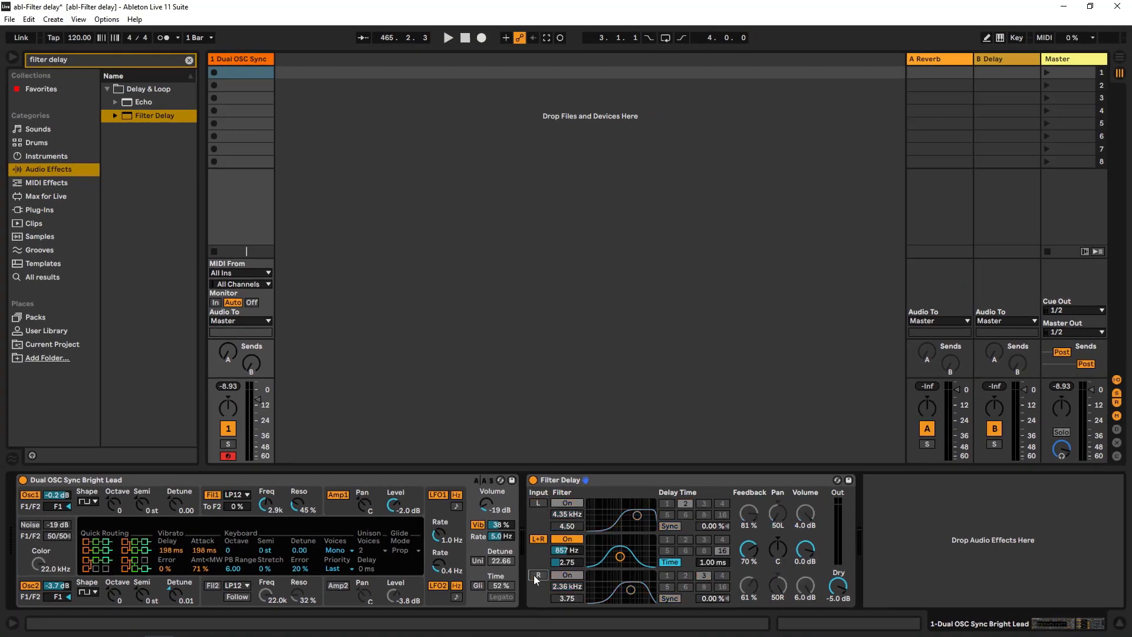